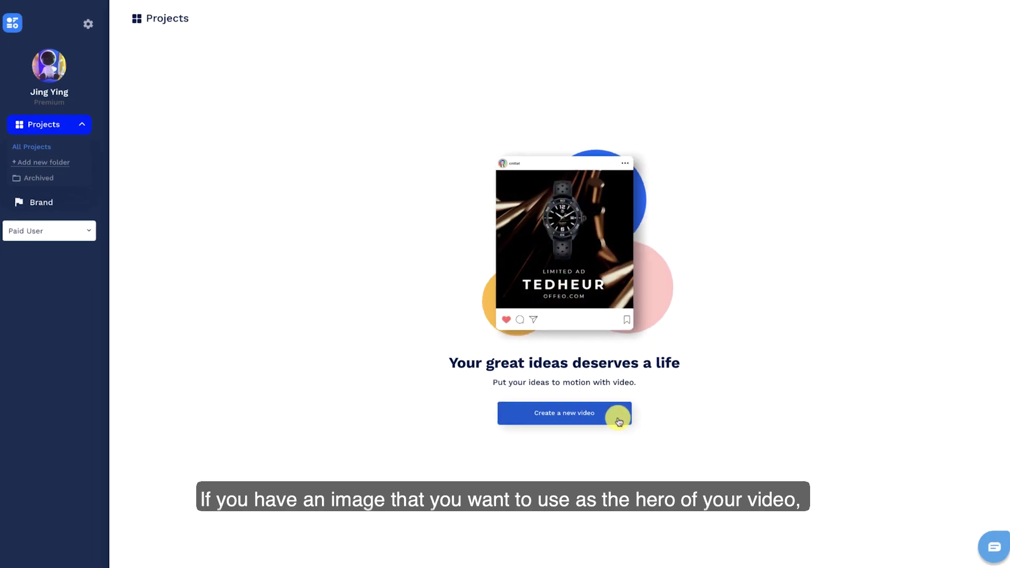
Start a new Smart Create square 1080 x 1080 product video from a photo.
left_click(617, 419)
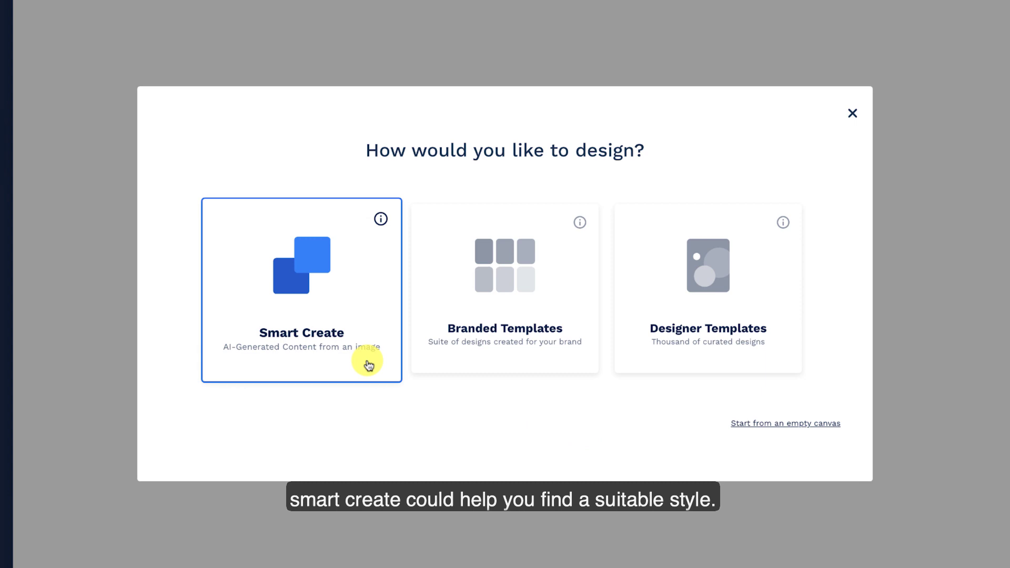
left_click(368, 364)
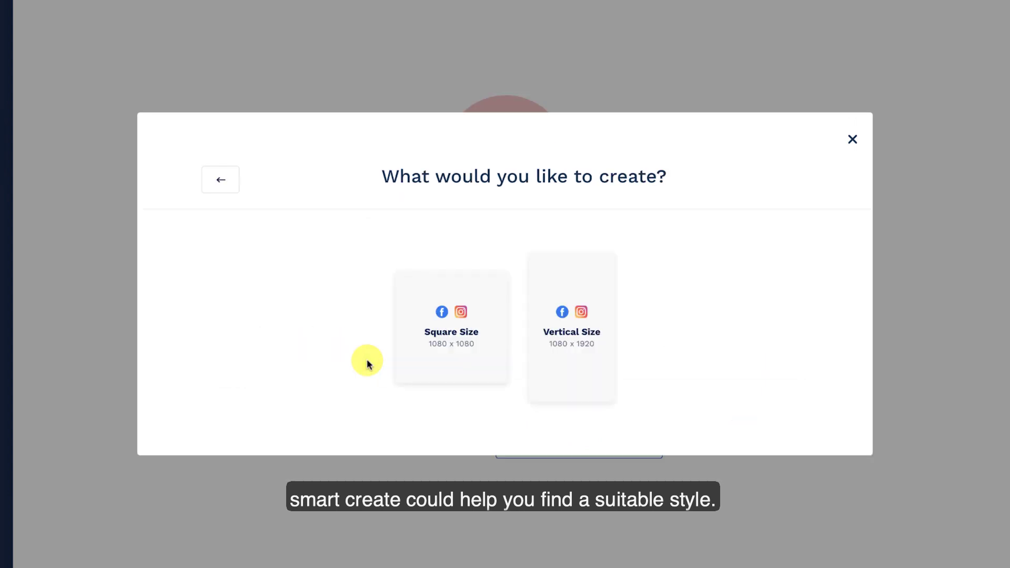
left_click(436, 367)
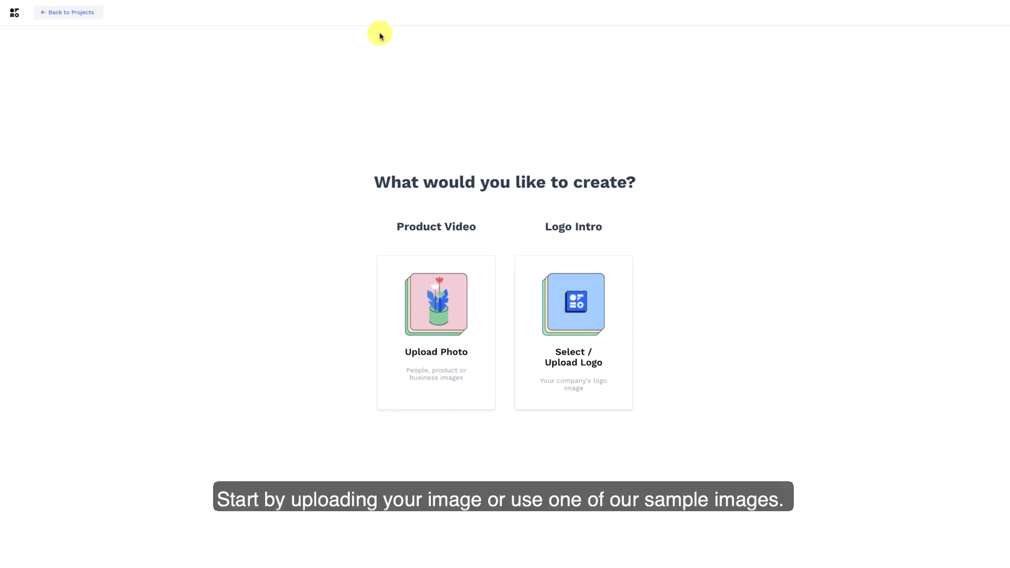
left_click(469, 402)
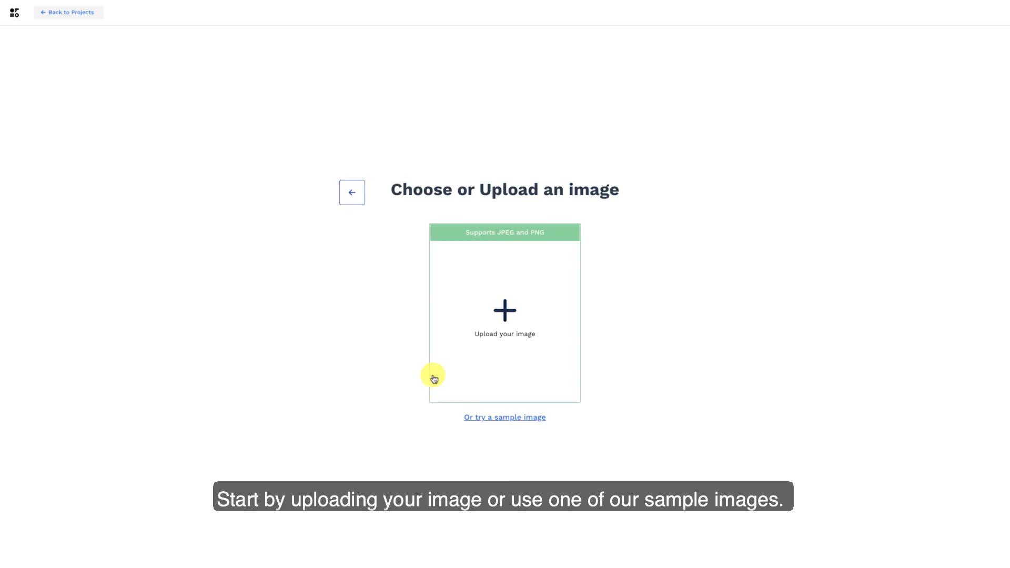
Upload cupcake 01.jpg from local files and select it as the video image.
left_click(526, 317)
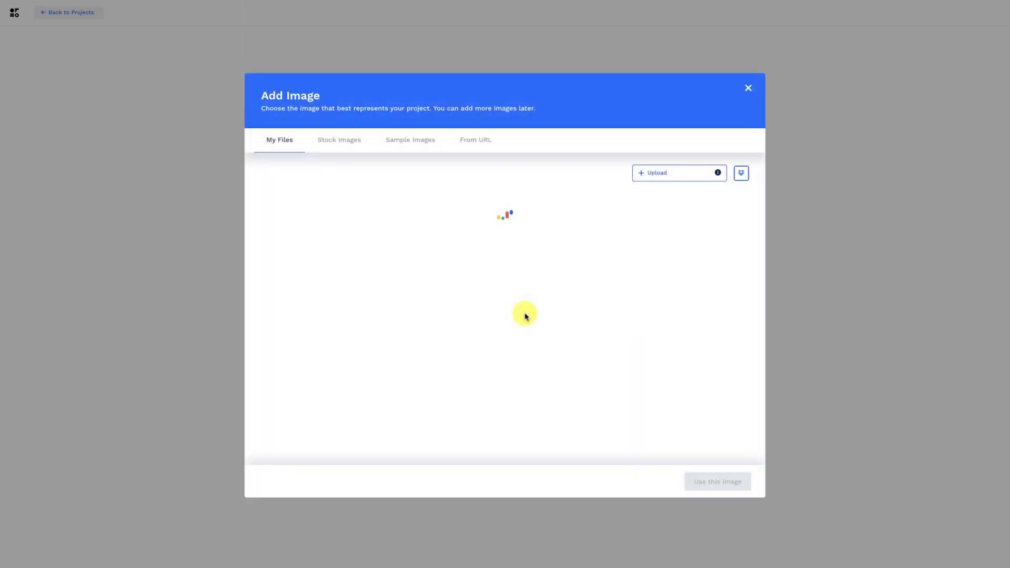
left_click(647, 181)
left_click(442, 27)
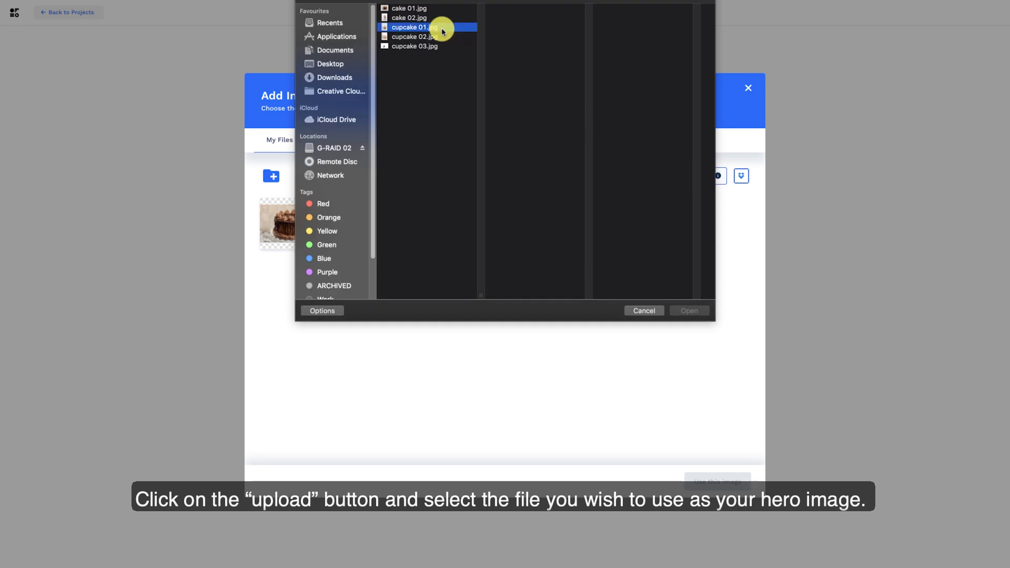
left_click(689, 310)
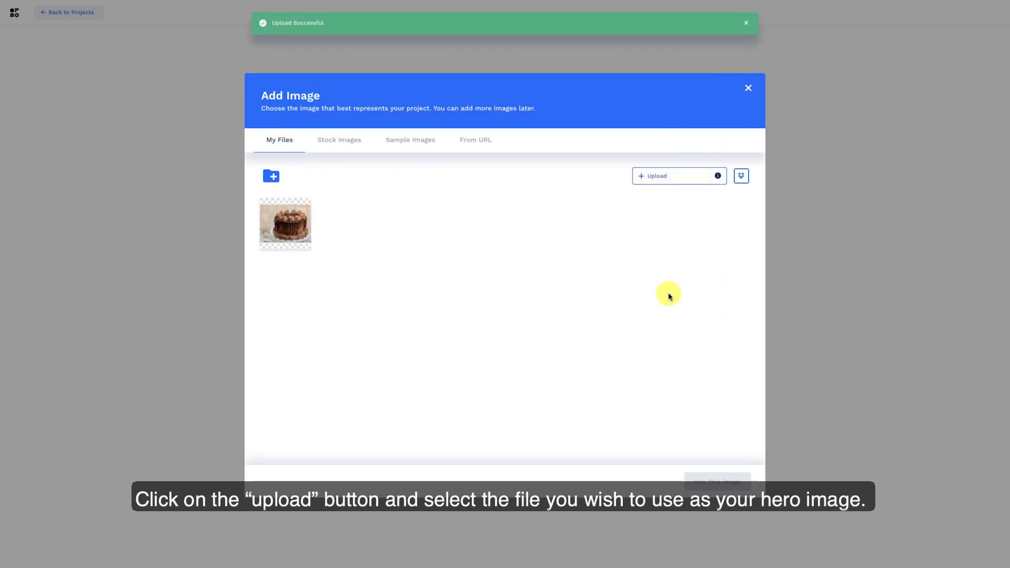
left_click(301, 227)
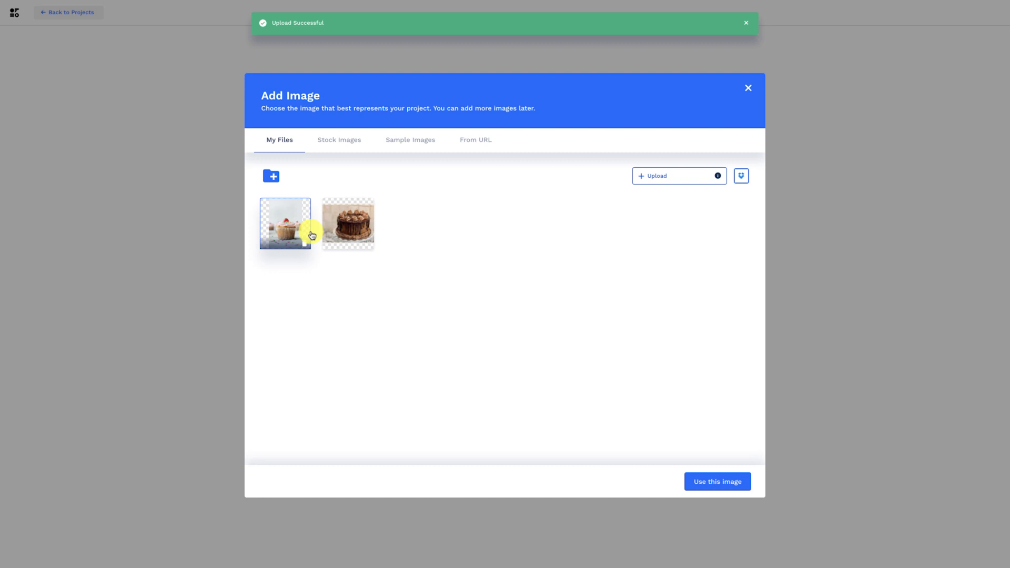
Confirm the cupcake as the hero image and have its background removed.
left_click(705, 491)
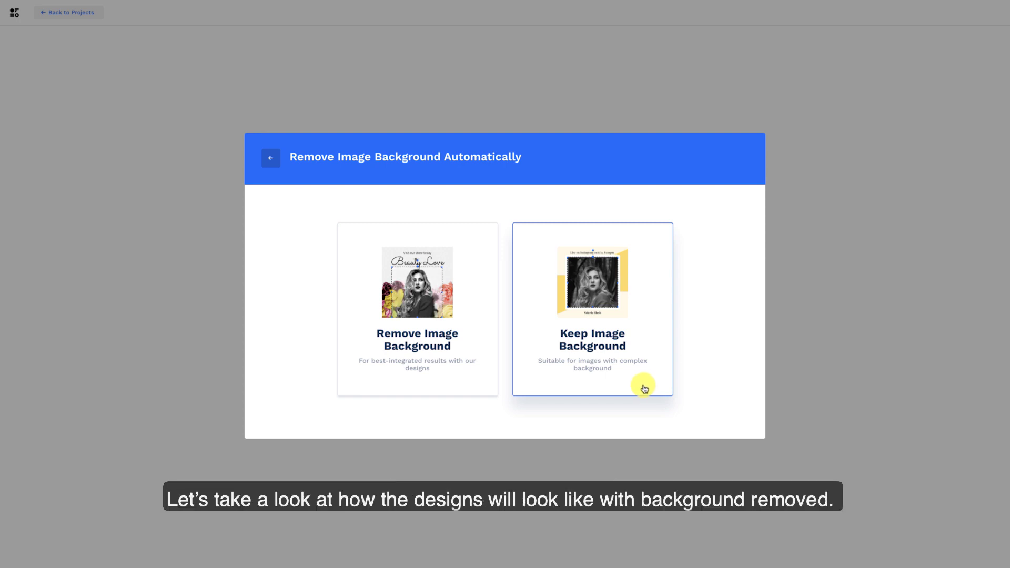
left_click(472, 378)
scroll(866, 417, "down", 1)
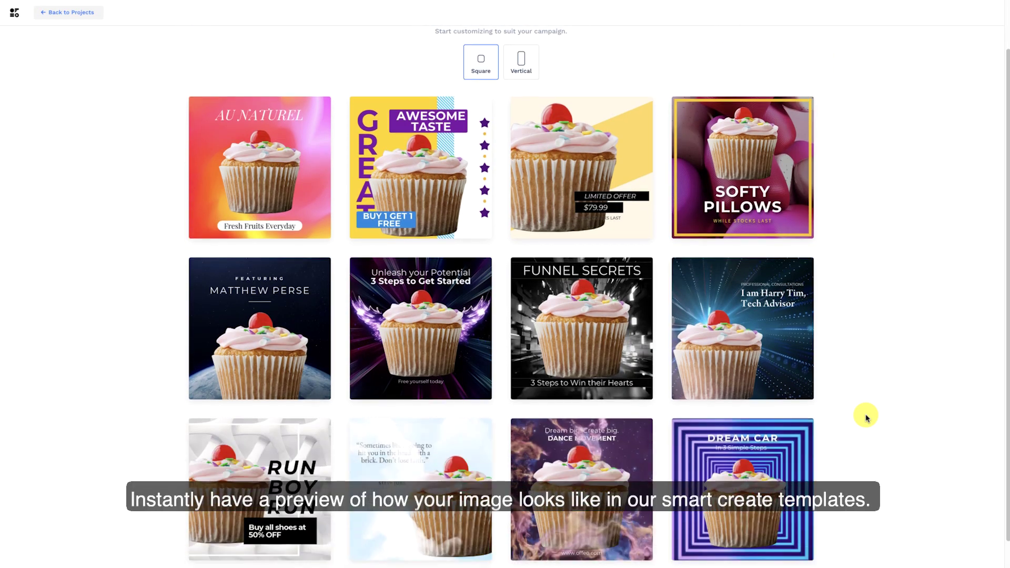
scroll(863, 416, "down", 1)
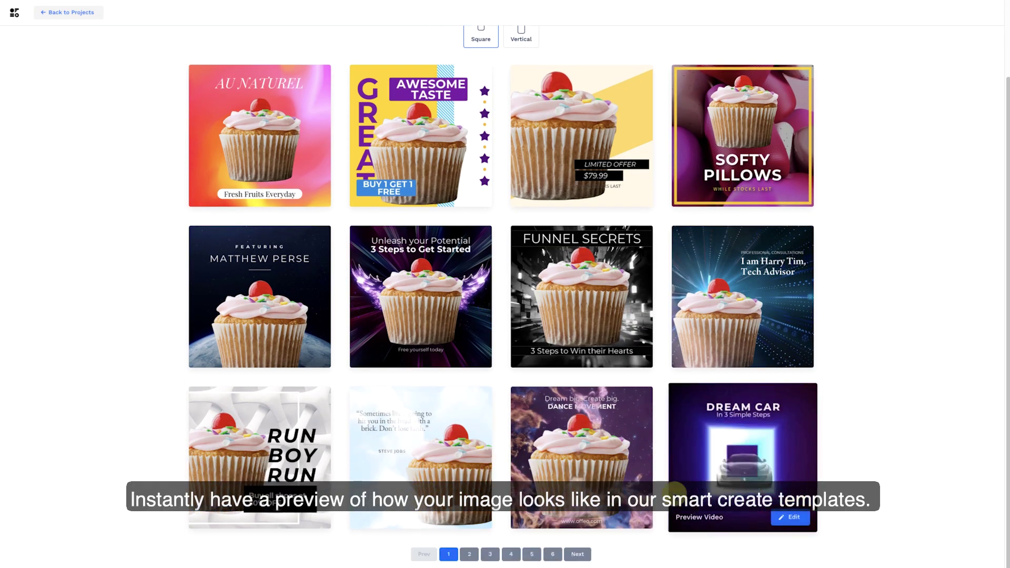
Page through the templates and start the project from Plants Co.
left_click(466, 553)
scroll(833, 446, "down", 2)
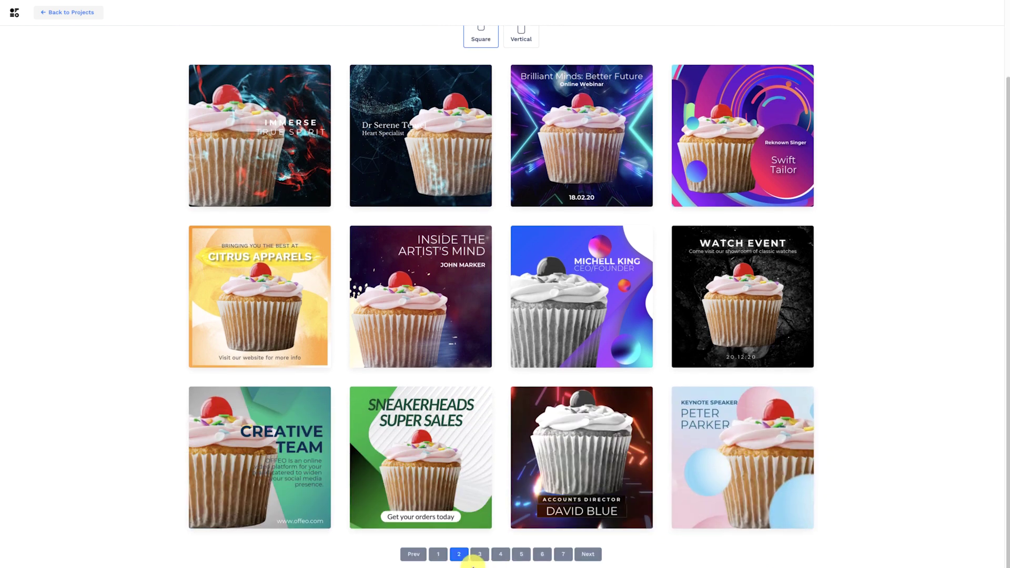
left_click(478, 554)
scroll(865, 452, "down", 2)
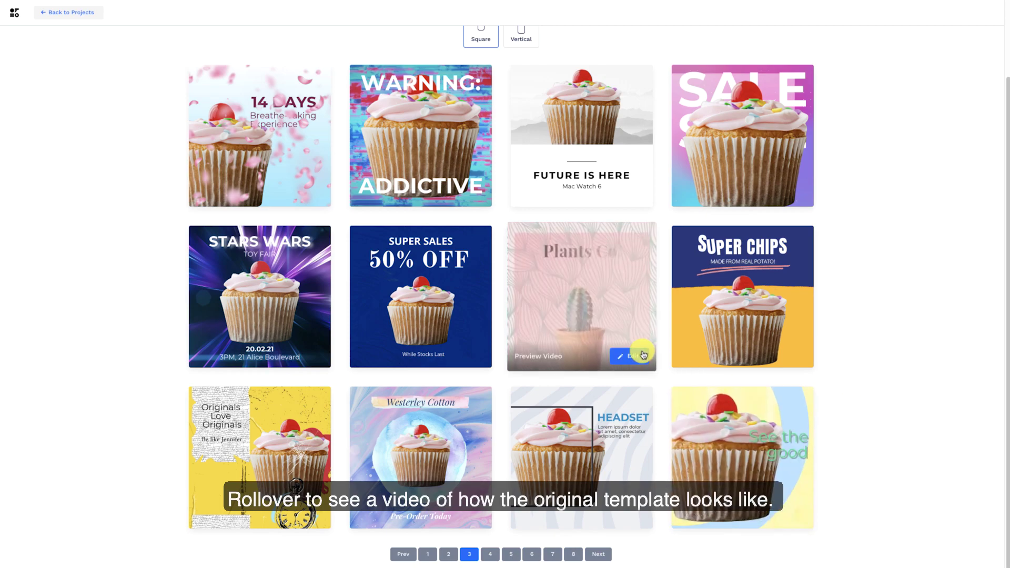
left_click(642, 357)
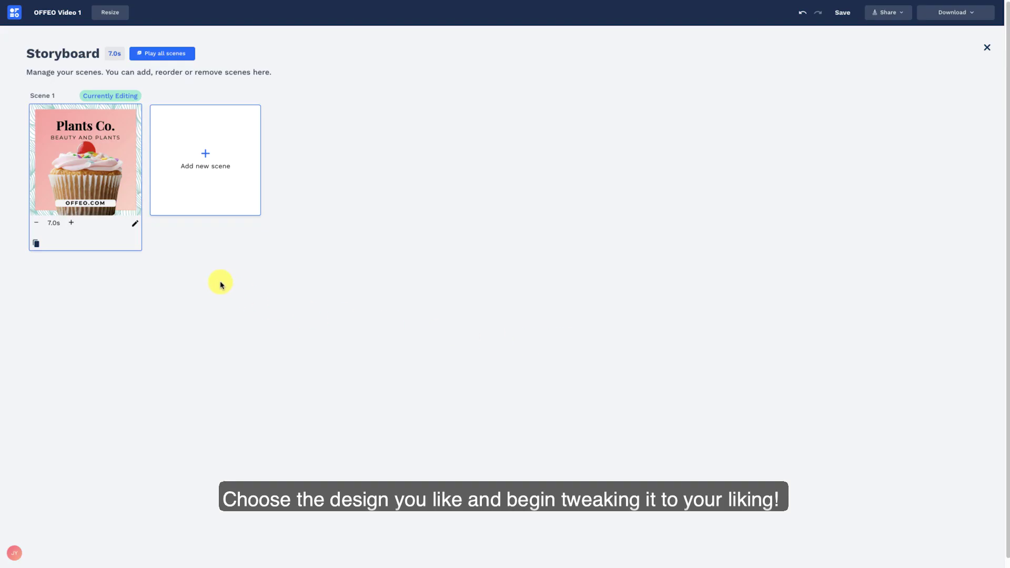
Leave the cupcake project editor for the empty Projects dashboard.
left_click(128, 197)
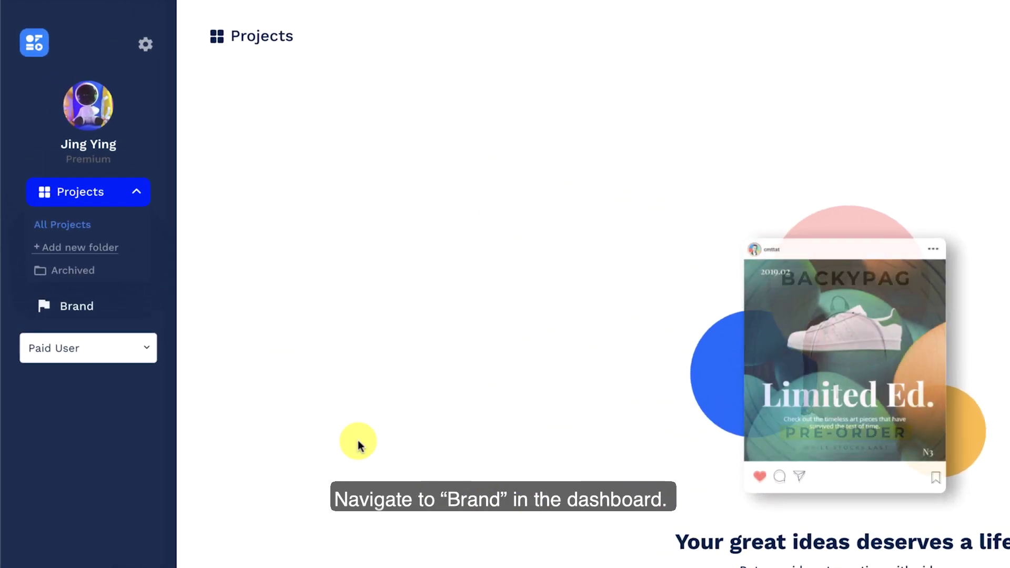
Set up the brand from the website address 'offeo.c' and generate brand designs.
left_click(101, 313)
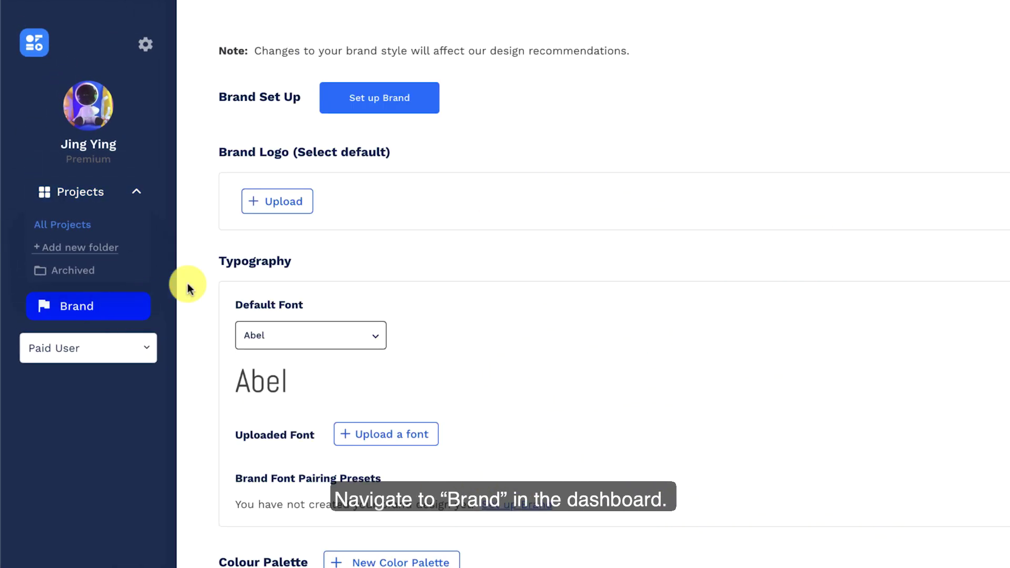
left_click(417, 114)
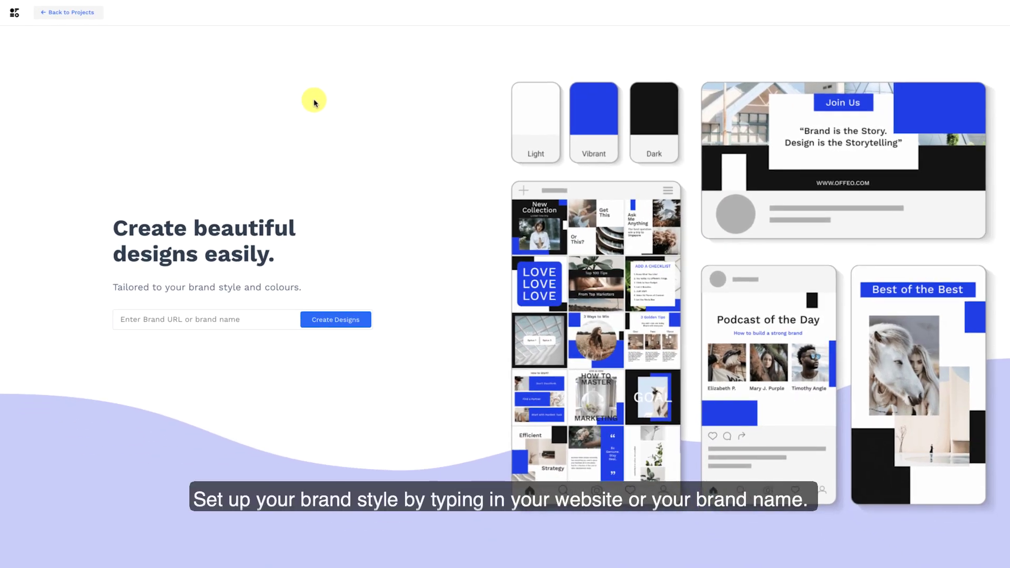
left_click(266, 319)
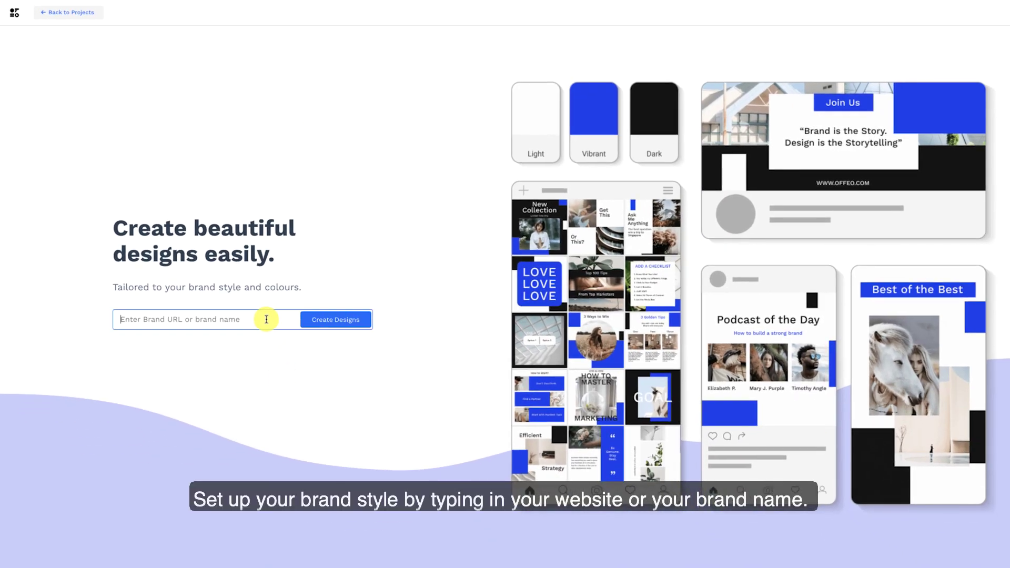
type("offeo.com")
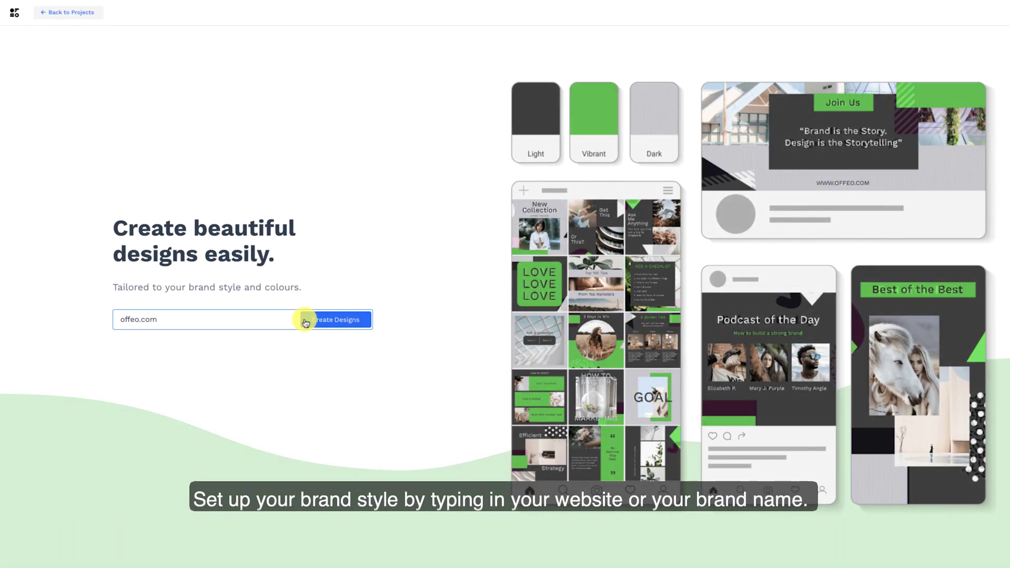
left_click(309, 320)
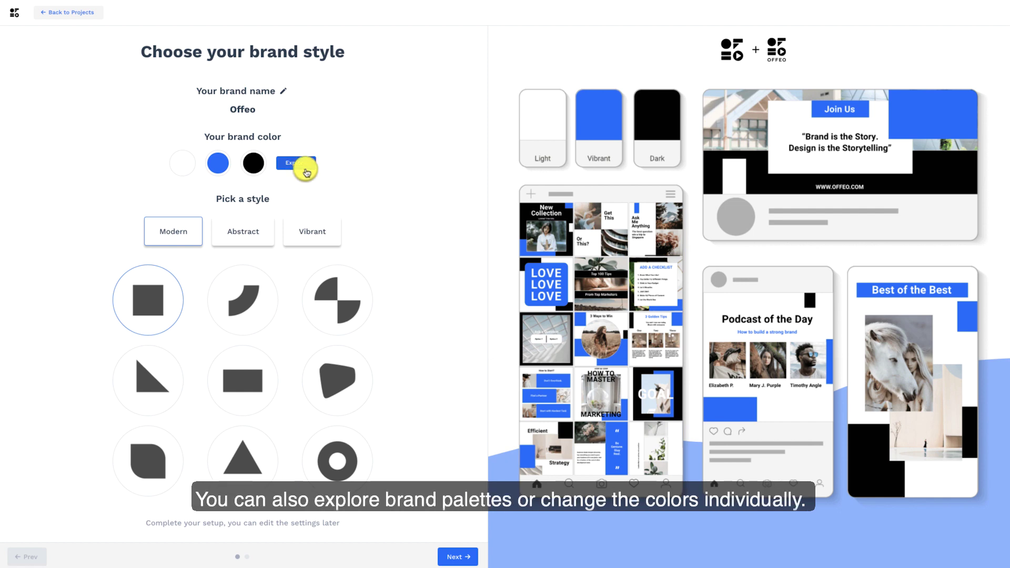
Apply the pink suggested palette and the Abstract style's Assorted blob shape.
left_click(306, 172)
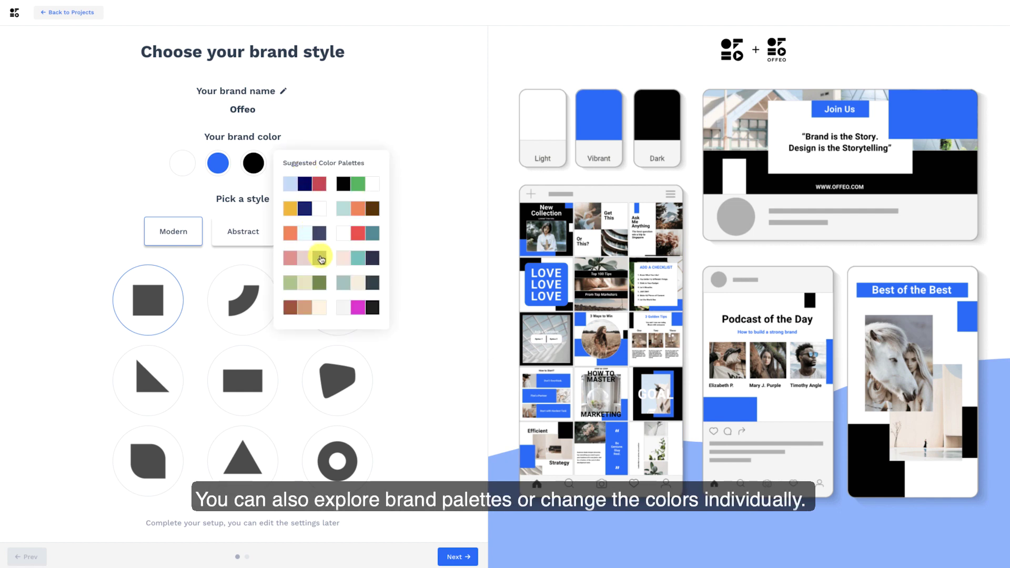
left_click(322, 266)
left_click(256, 237)
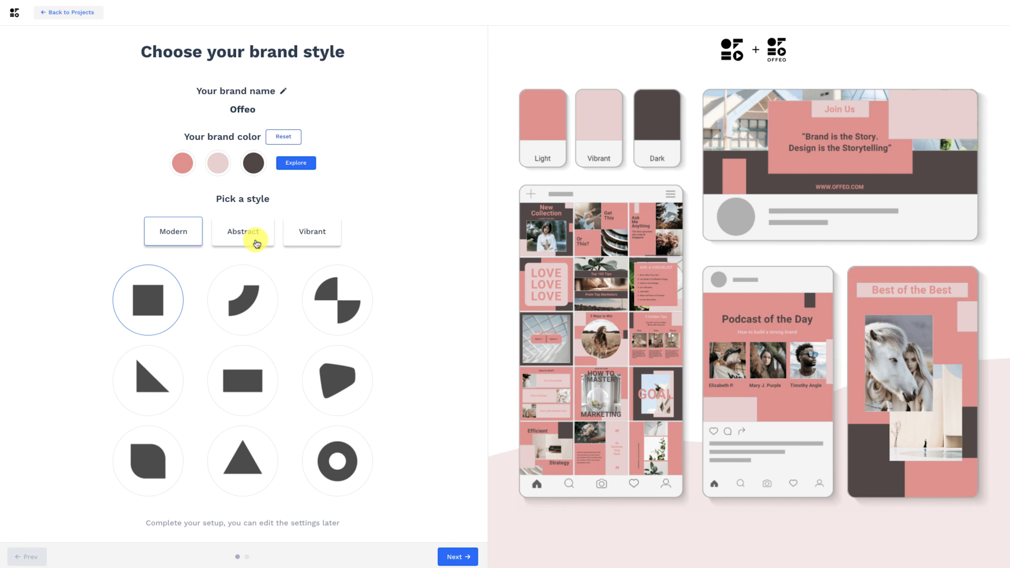
left_click(252, 321)
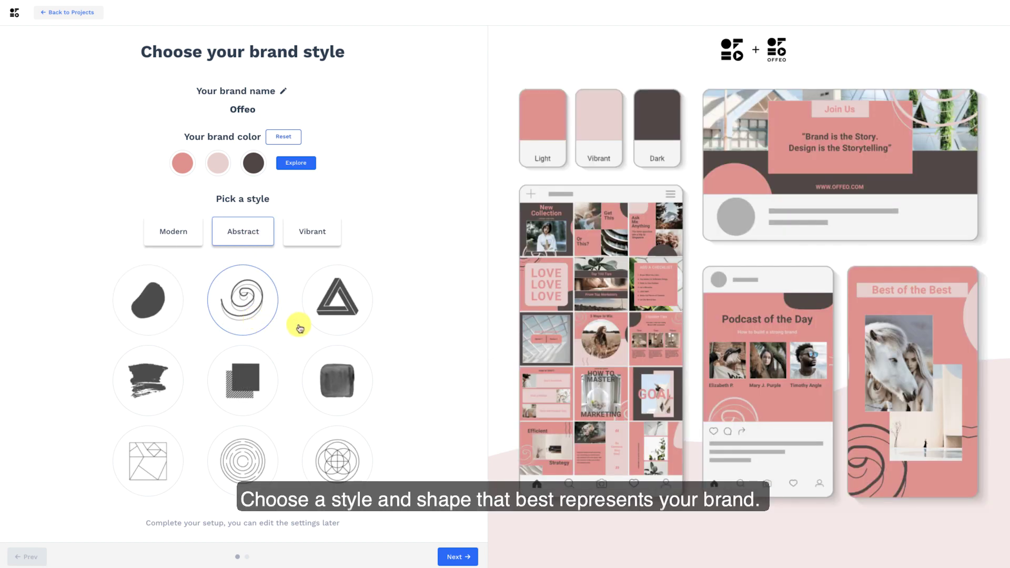
left_click(326, 326)
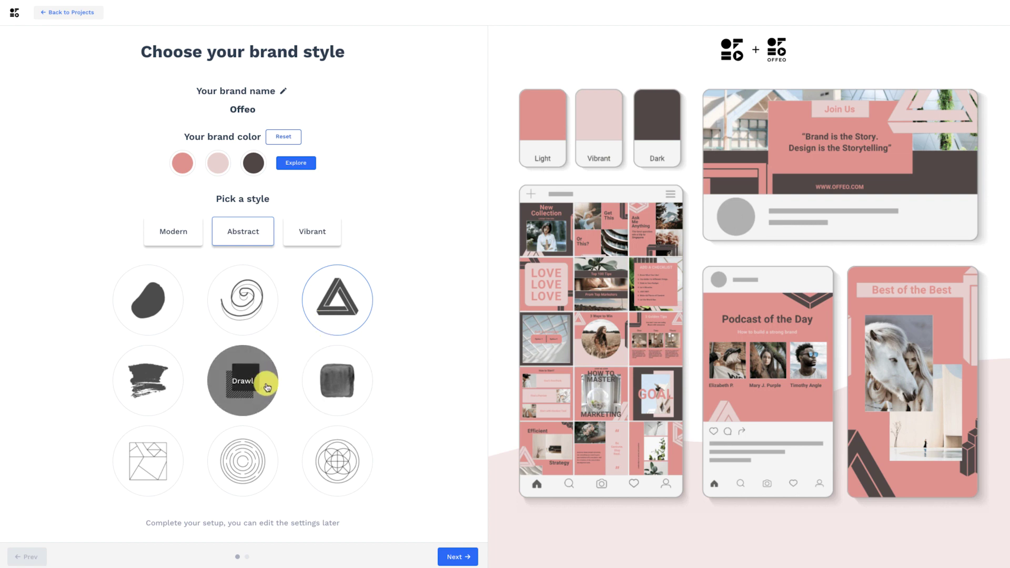
left_click(263, 393)
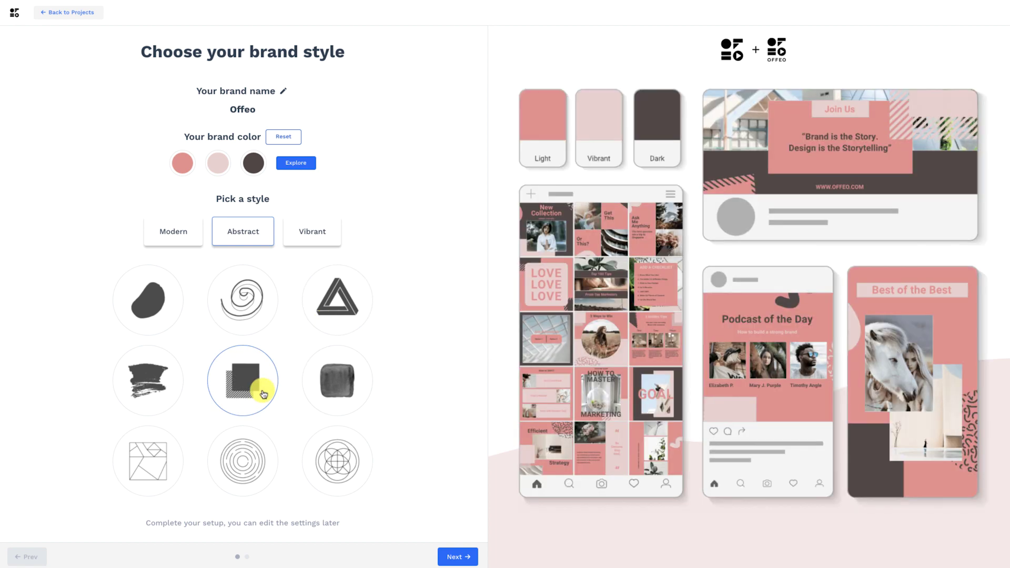
left_click(163, 331)
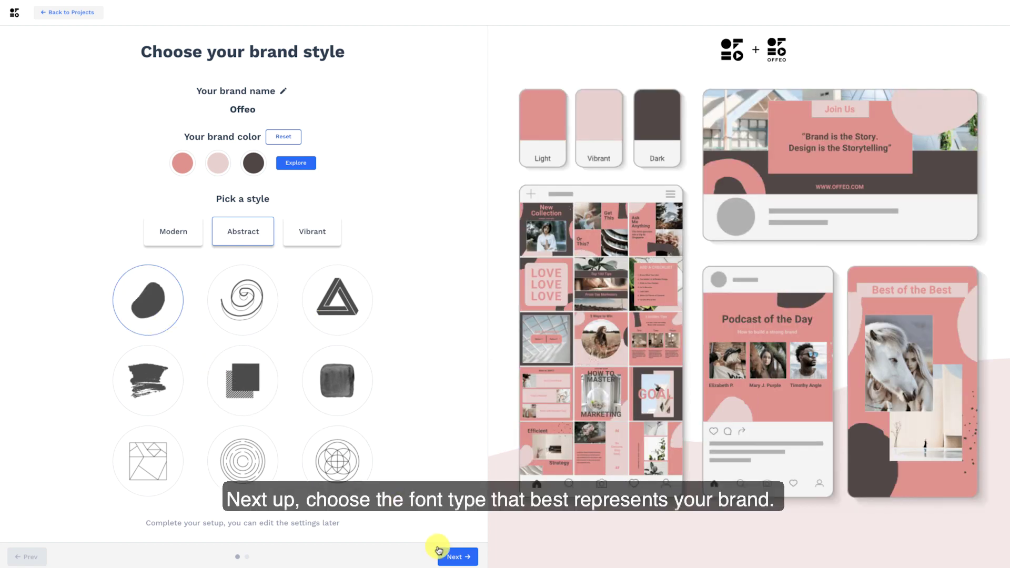
Preview the Striking, Eccentric, Classic, Minimal and Neutral fonts, then settle on Classic.
left_click(450, 561)
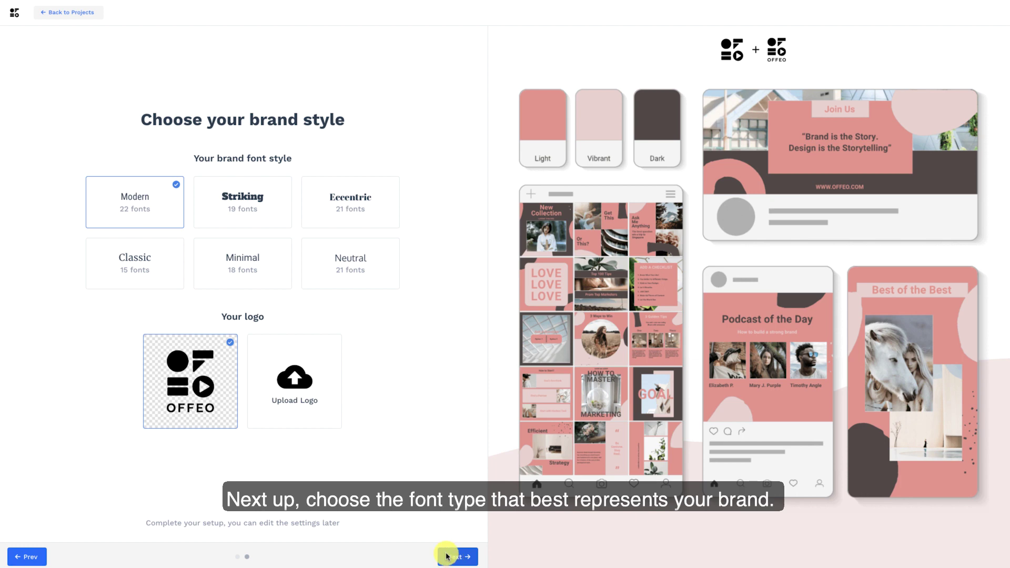
left_click(267, 223)
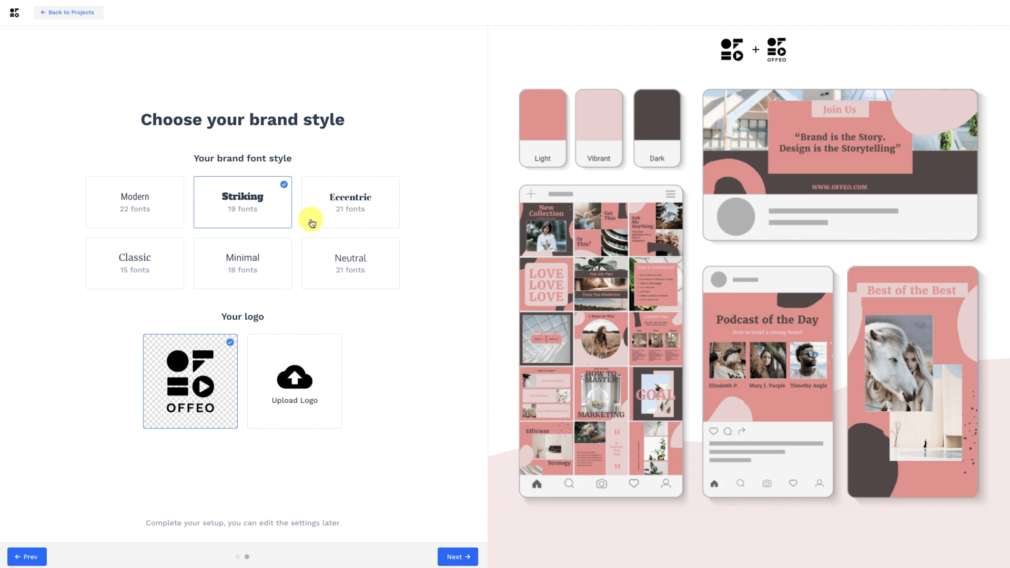
left_click(374, 226)
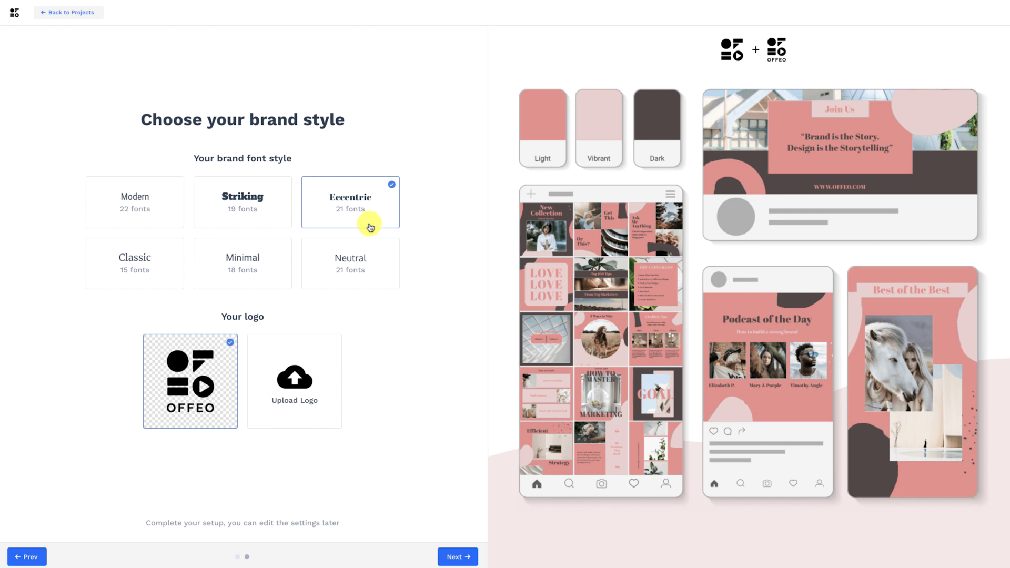
left_click(175, 285)
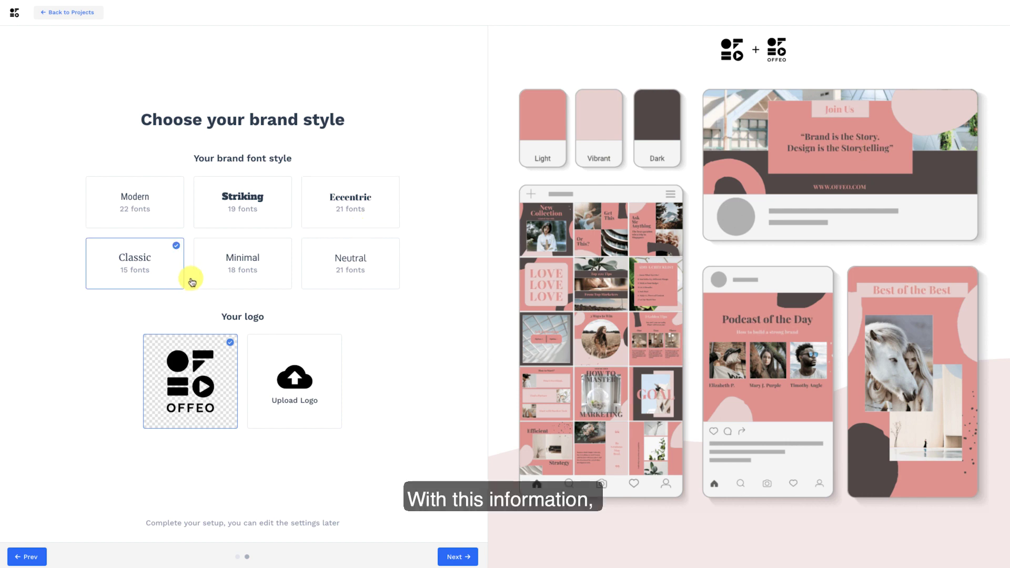
left_click(273, 283)
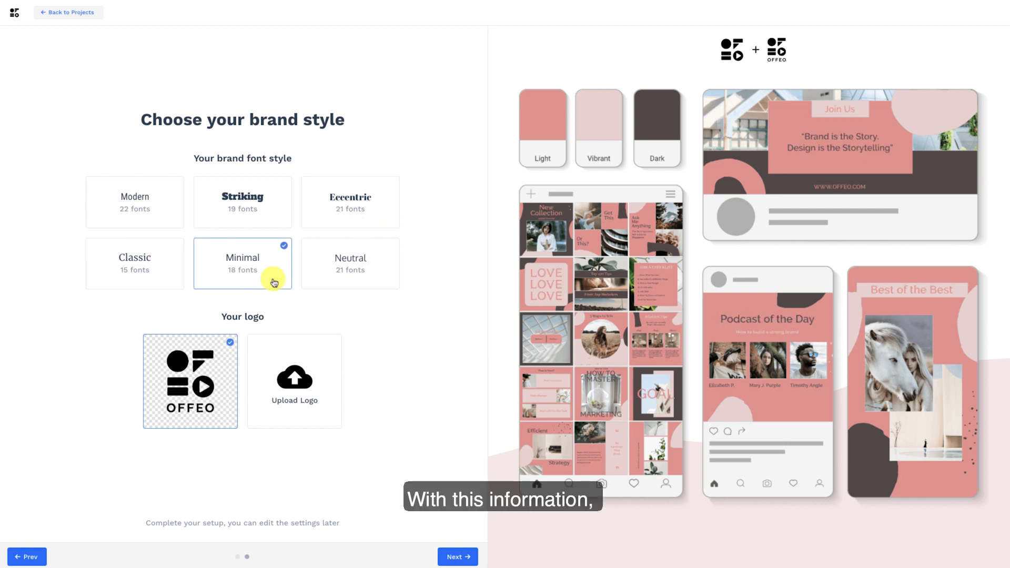
left_click(384, 281)
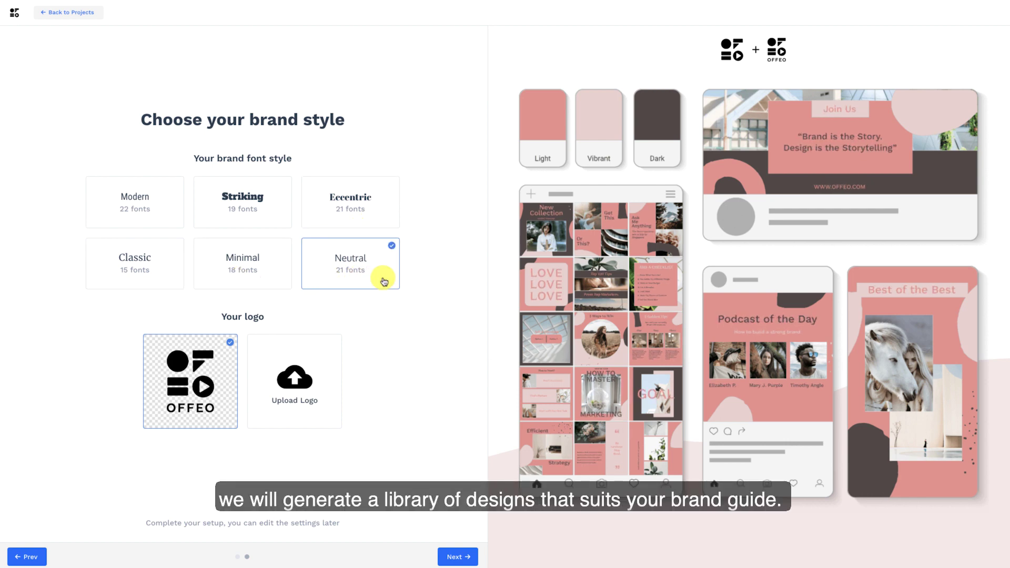
left_click(169, 279)
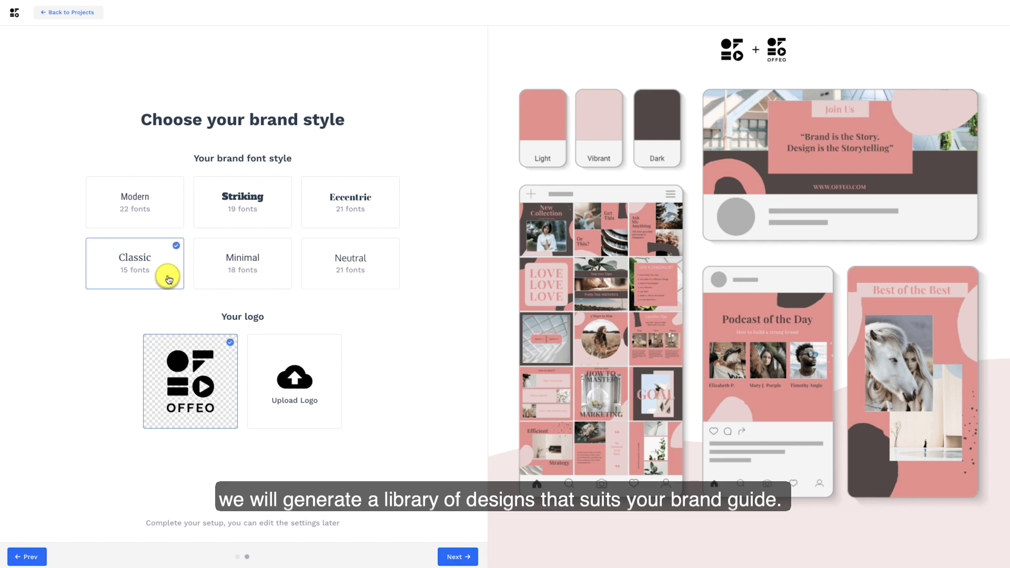
Finish brand setup and start a video from the 'Hey, we kinda like you already!' branded template.
left_click(472, 561)
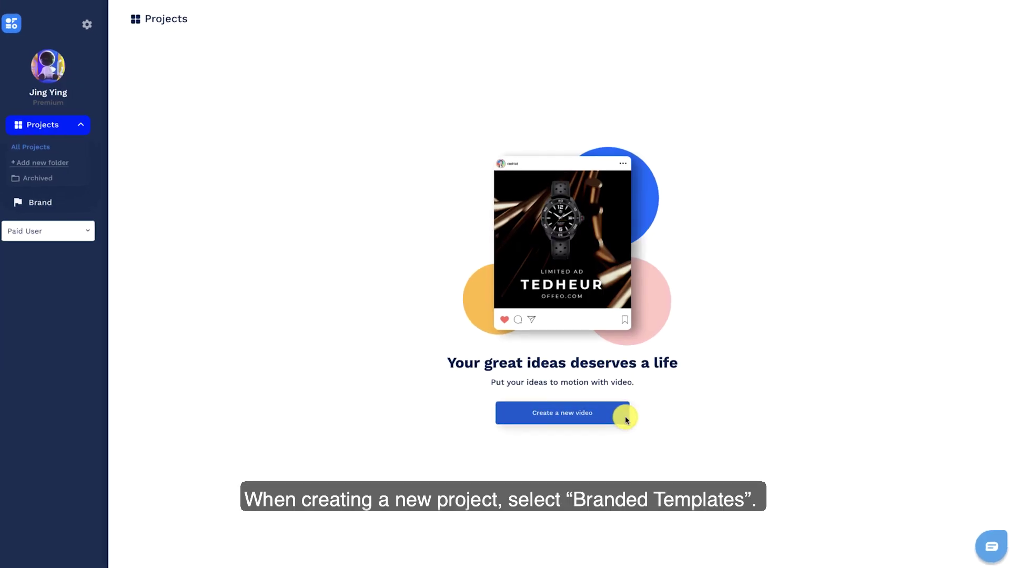
left_click(626, 419)
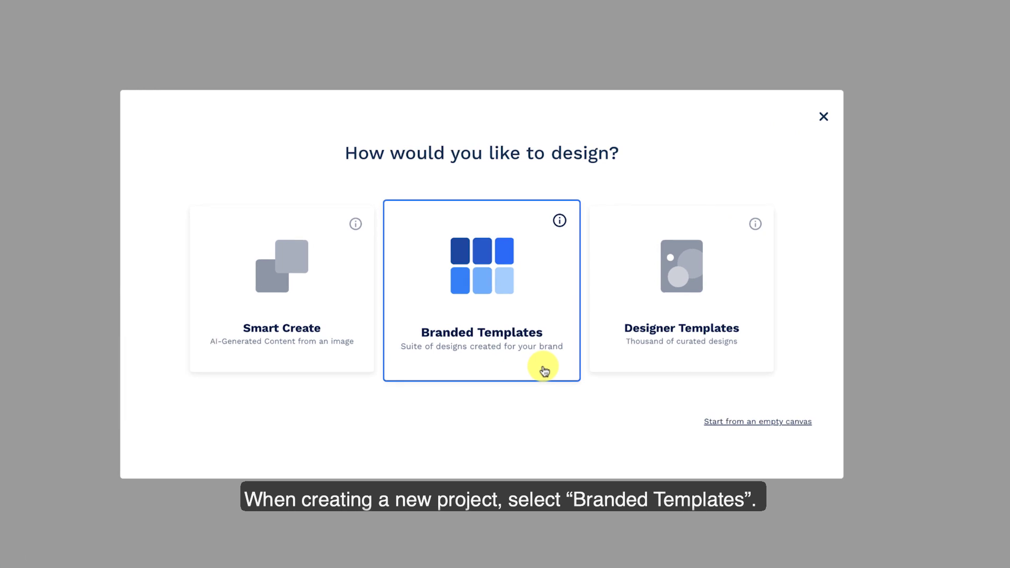
left_click(544, 371)
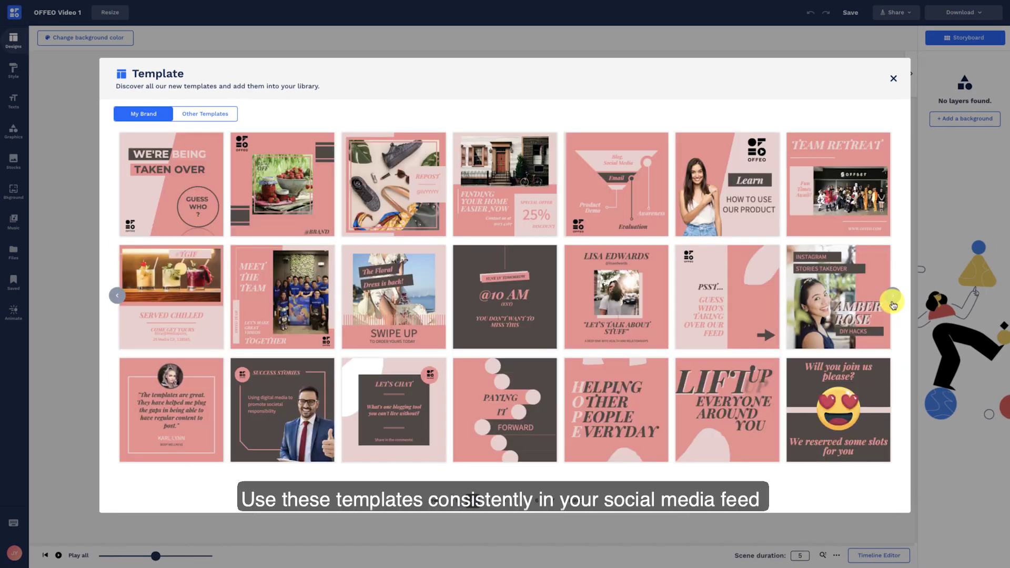
left_click(893, 296)
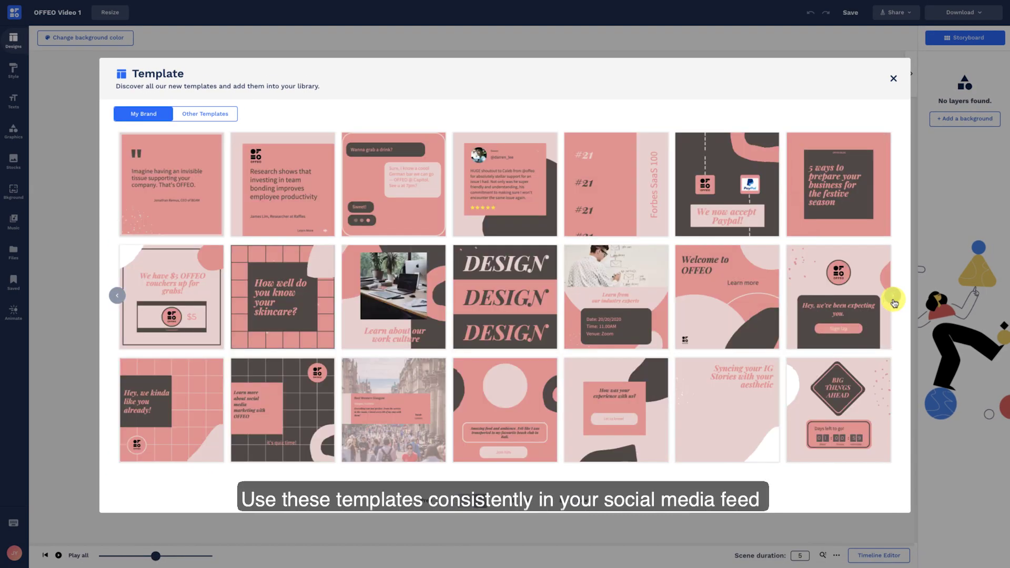
left_click(201, 448)
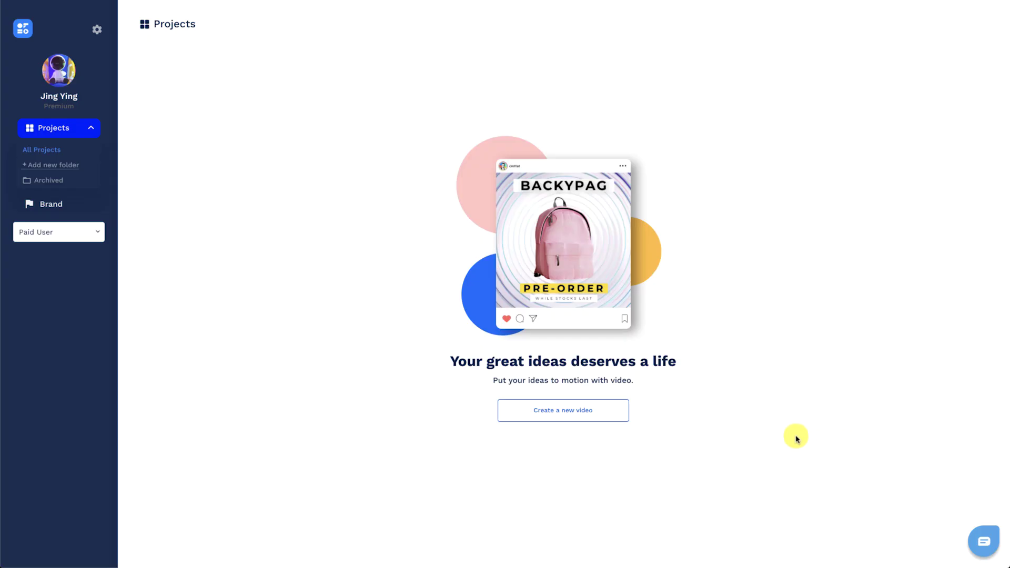
Start another new video from Designer Templates and page ahead two template pages.
left_click(616, 416)
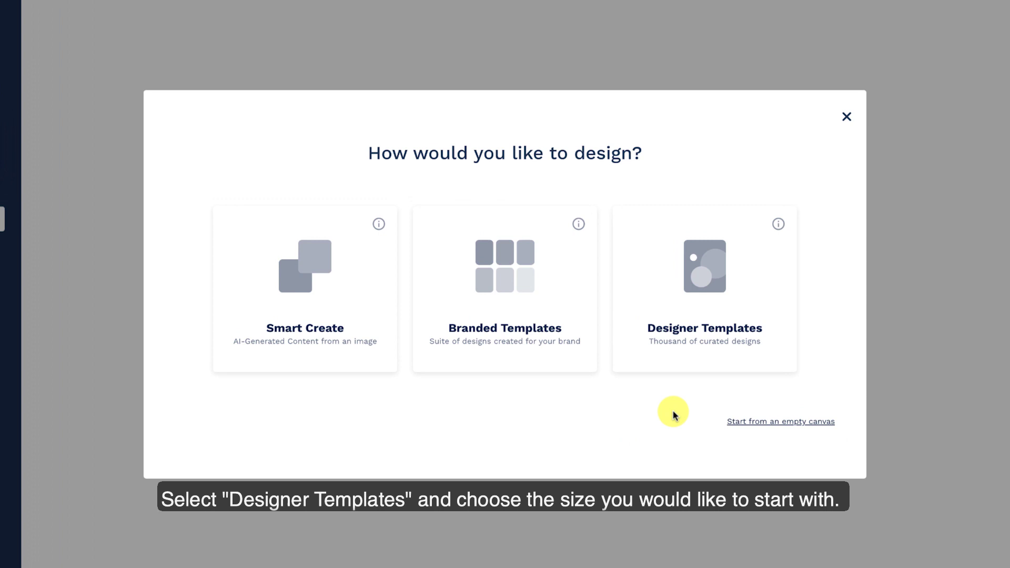
left_click(704, 371)
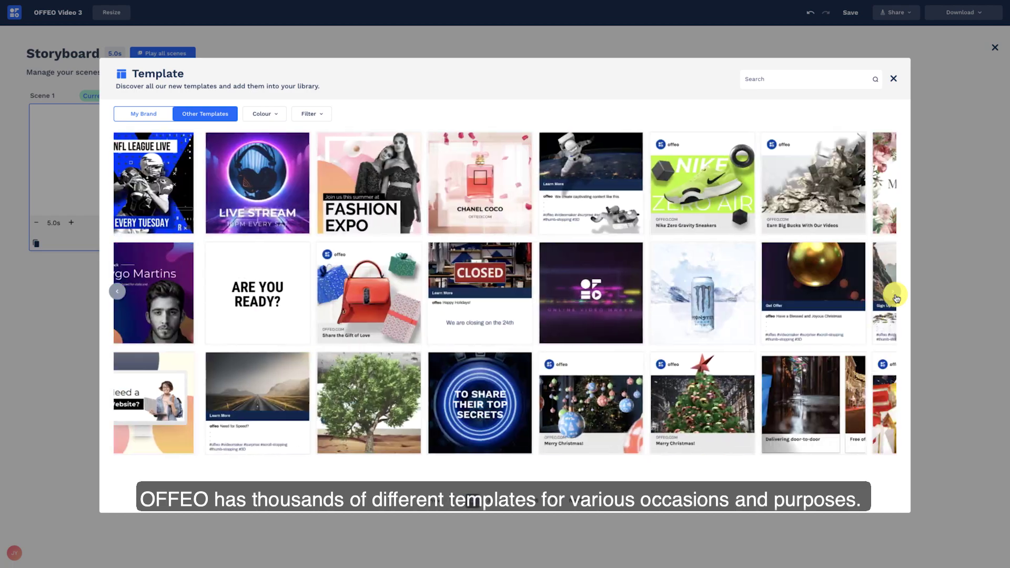
left_click(896, 298)
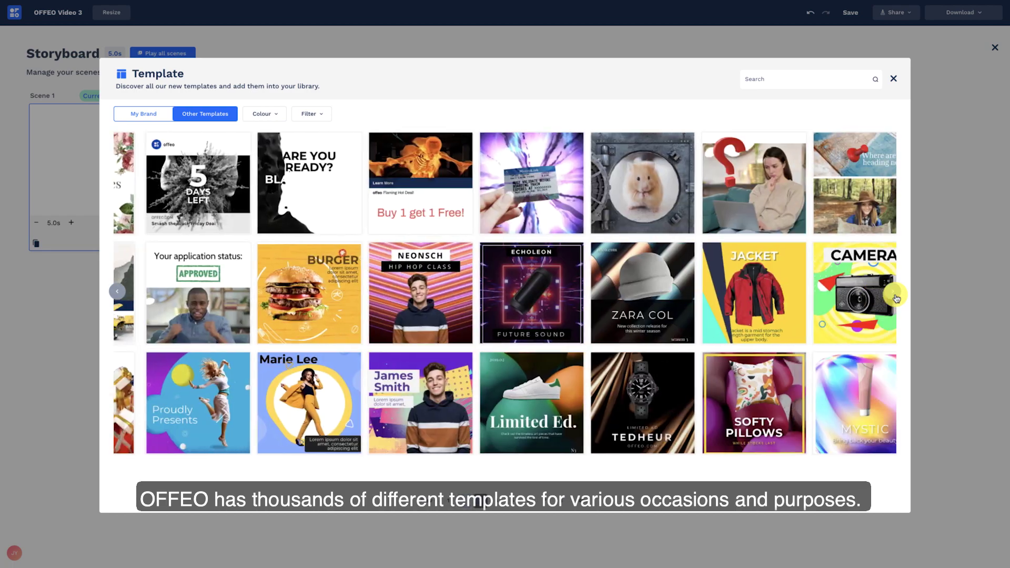
left_click(896, 298)
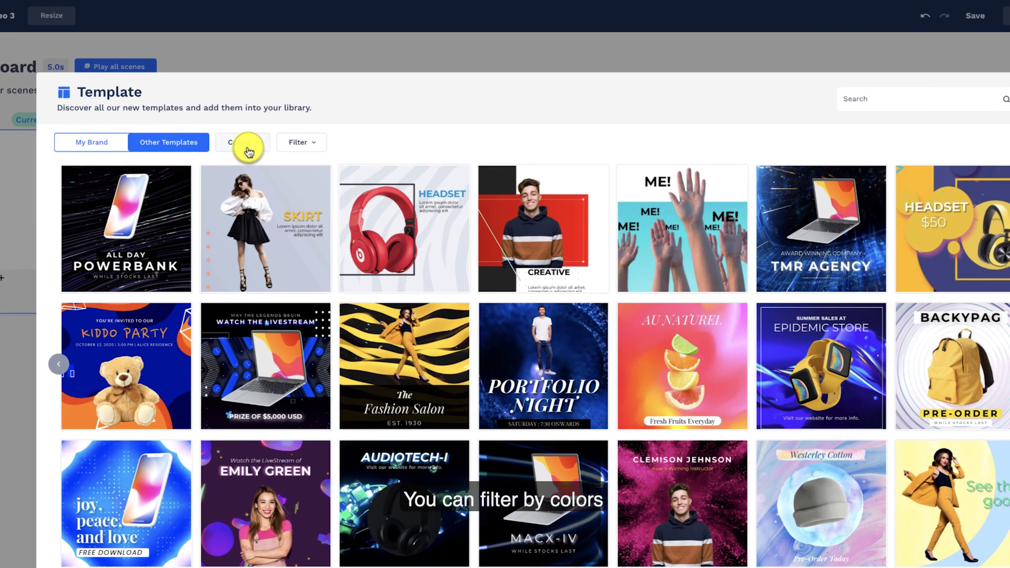
Filter the Other Templates to orange, browse its pages, then clear the colour filter.
left_click(268, 117)
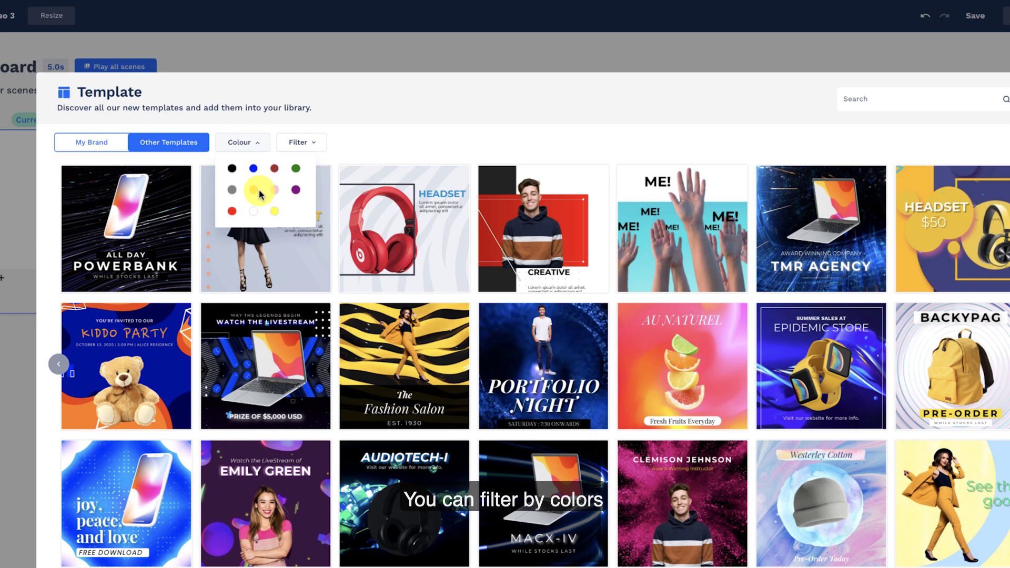
left_click(259, 194)
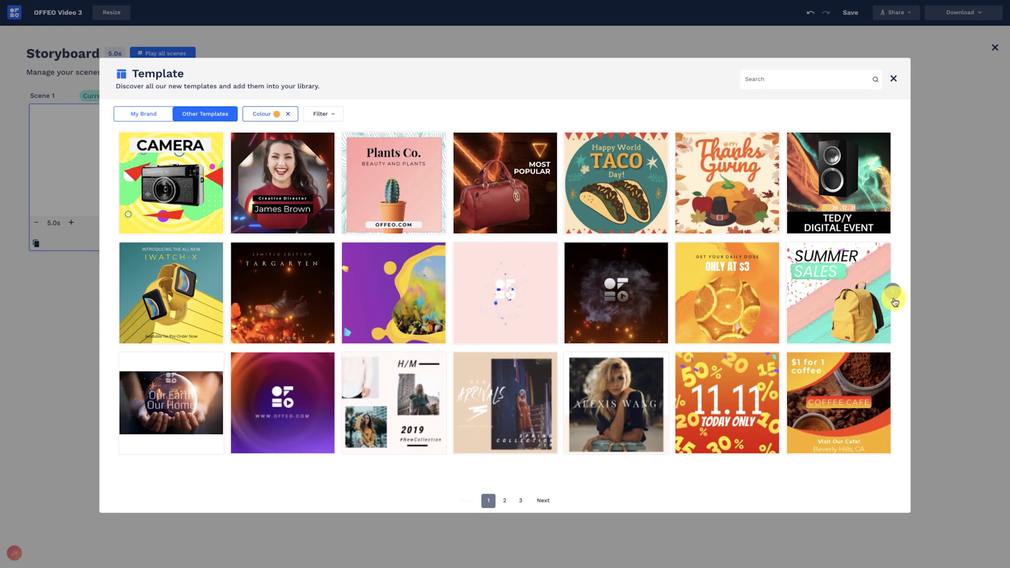
left_click(893, 298)
left_click(893, 298)
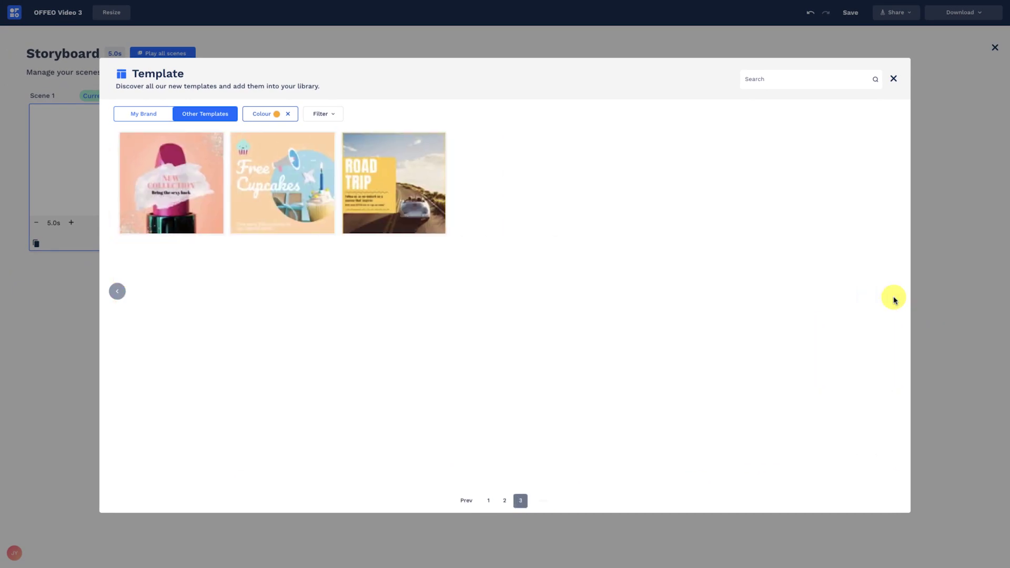
left_click(288, 114)
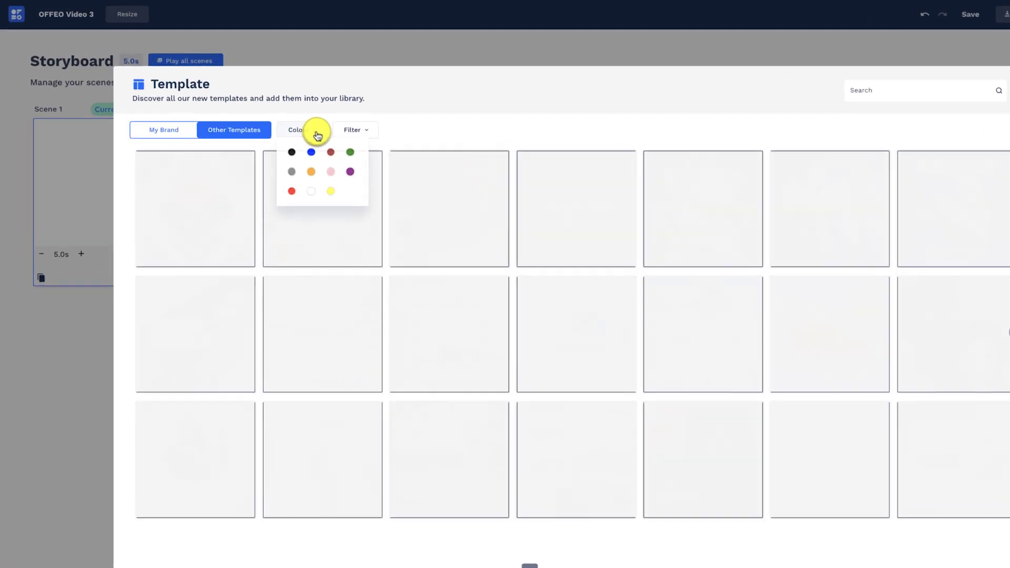
left_click(278, 115)
Filter the Other Templates library to the Illustrated style.
left_click(405, 149)
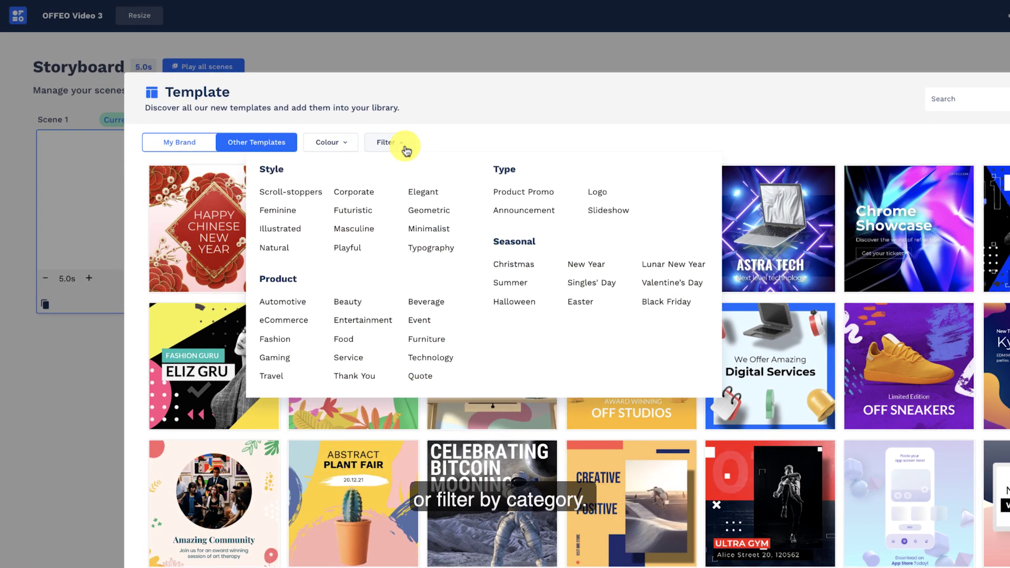
left_click(298, 229)
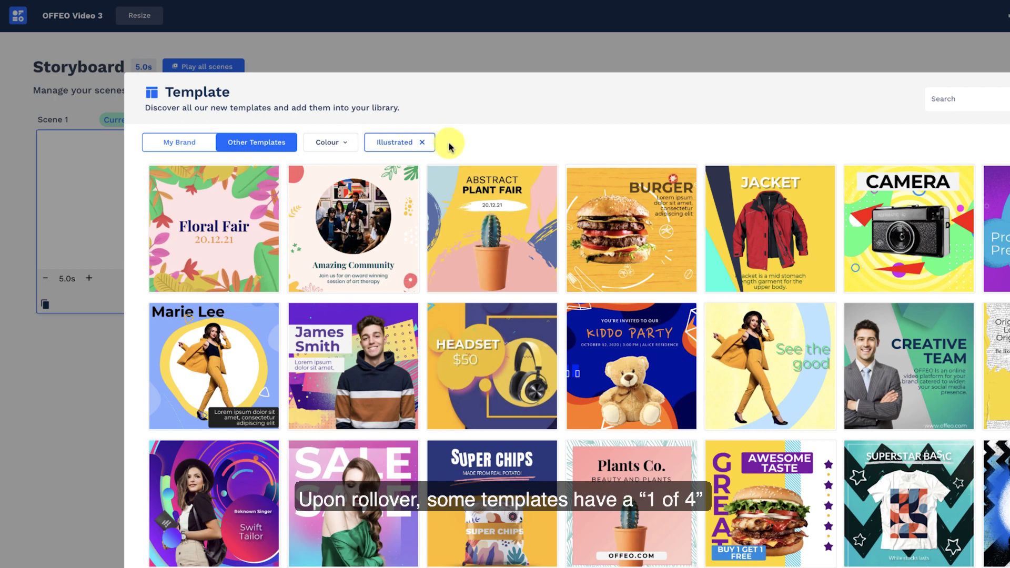
mouse_move(258, 260)
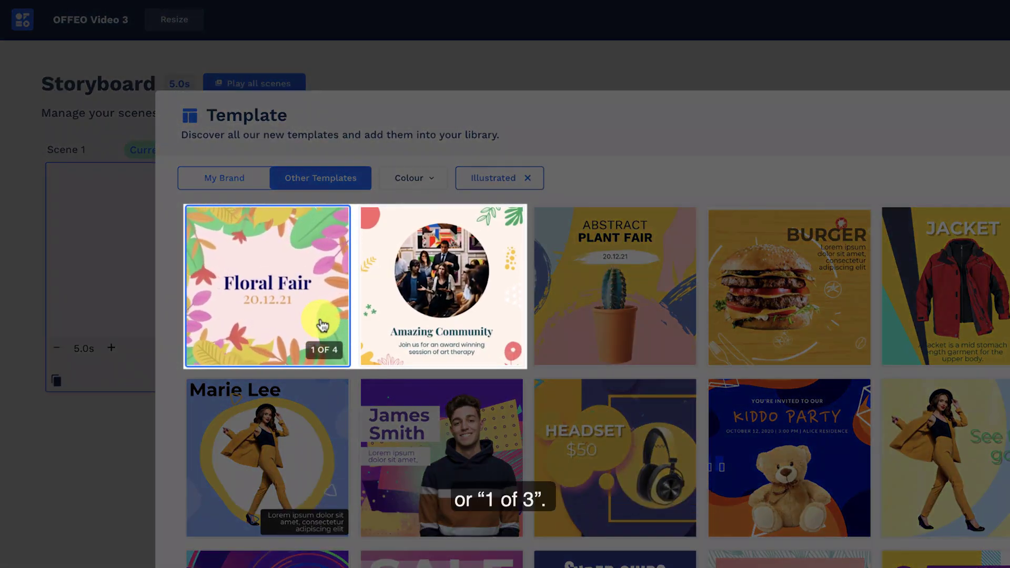
mouse_move(421, 330)
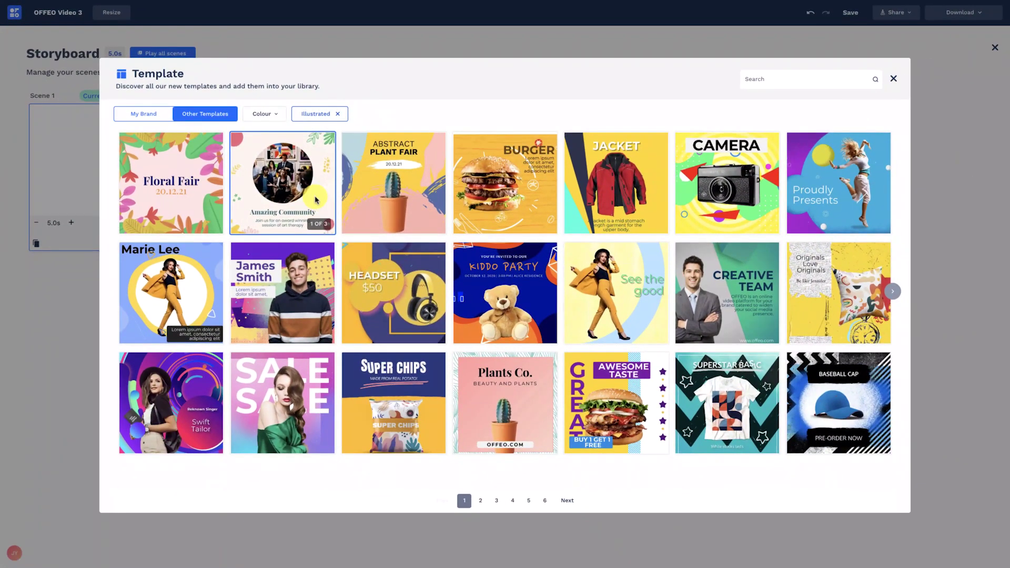
Add the Amazing Community scene to the storyboard, then browse other designer templates for another scene.
left_click(483, 321)
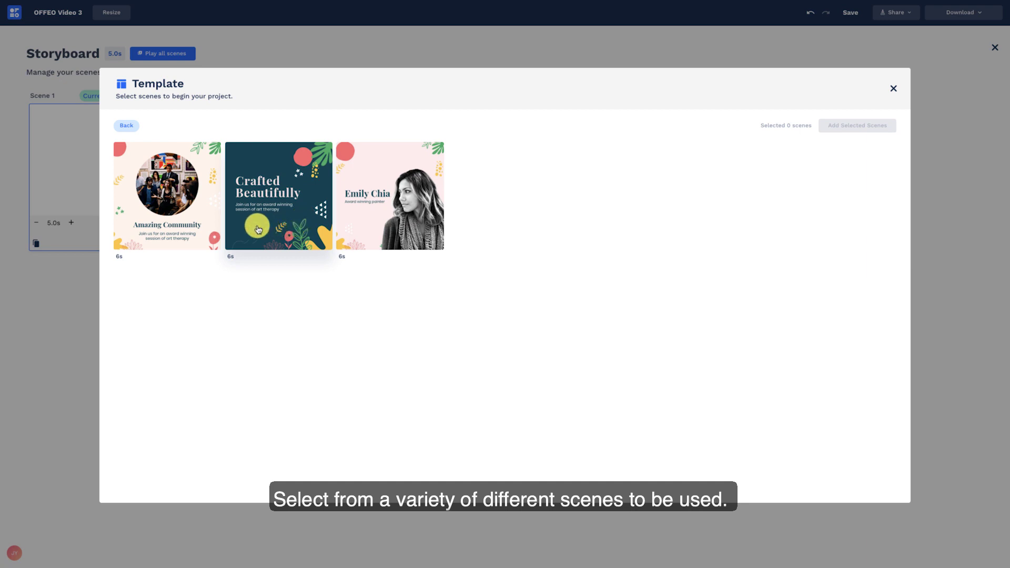
left_click(197, 213)
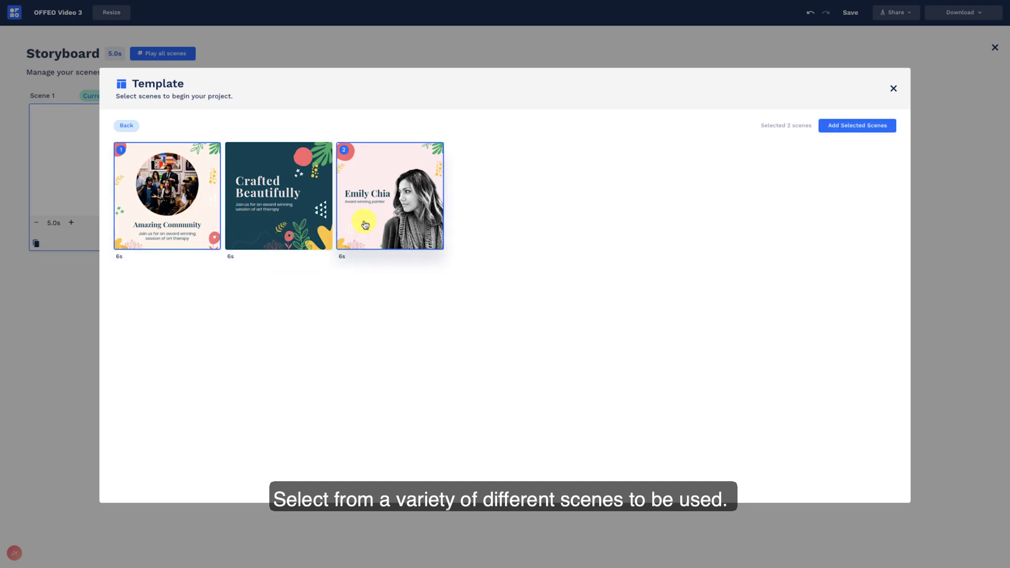
left_click(876, 135)
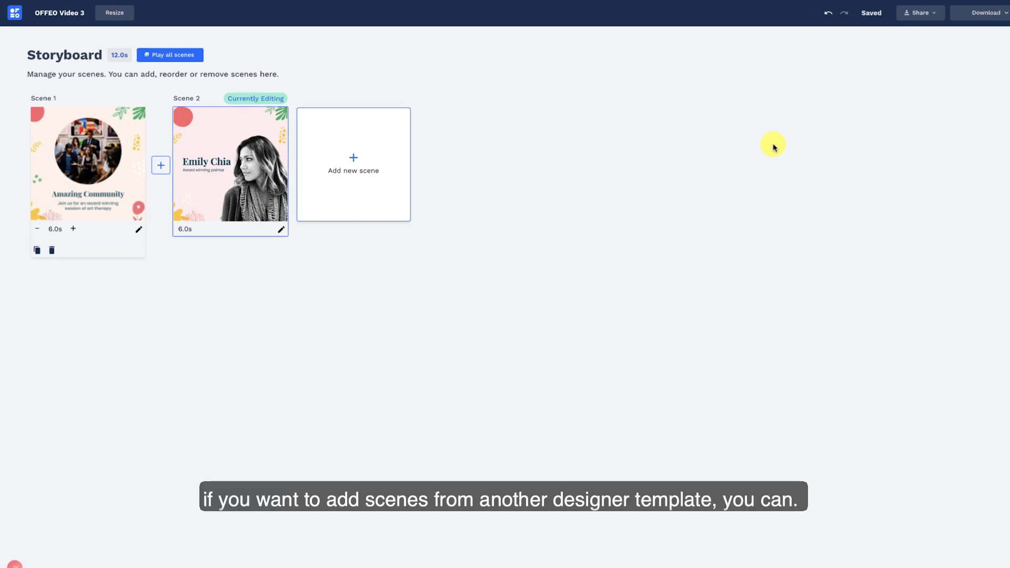
left_click(463, 256)
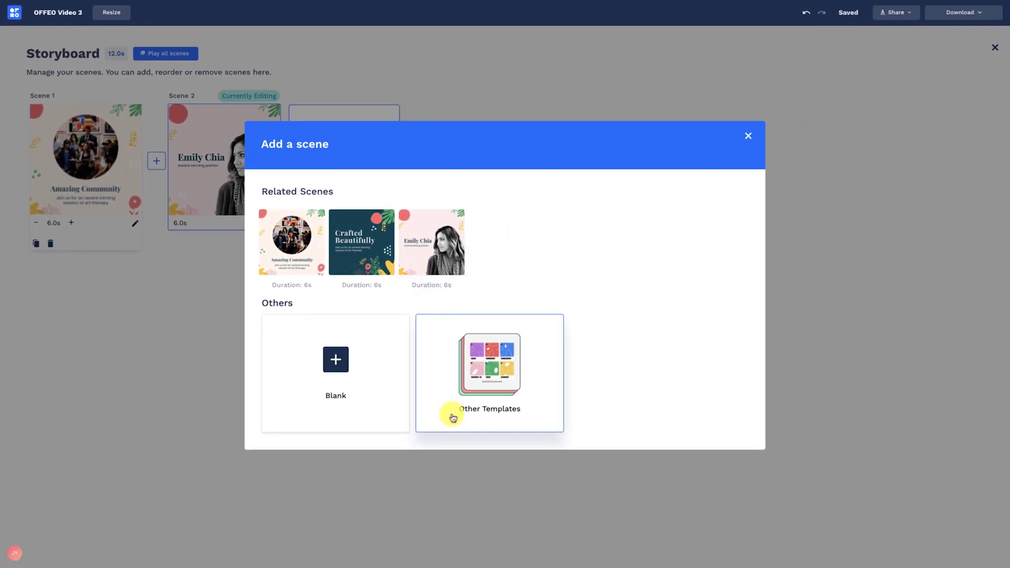
left_click(453, 417)
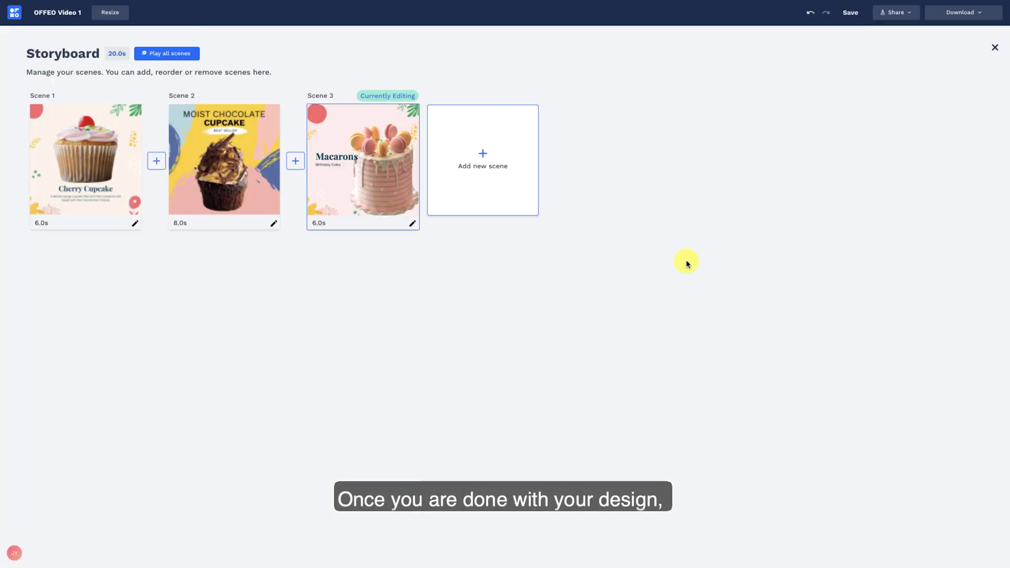
Duplicate the cupcake project with Make A Copy and open OFFEO Video 1 - Copy.
left_click(994, 48)
left_click(14, 15)
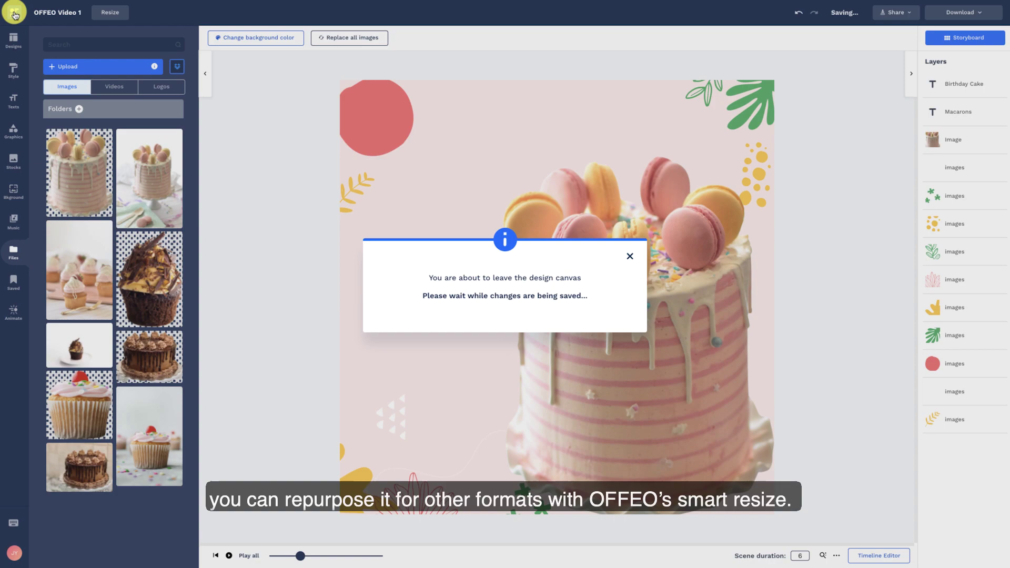
left_click(465, 310)
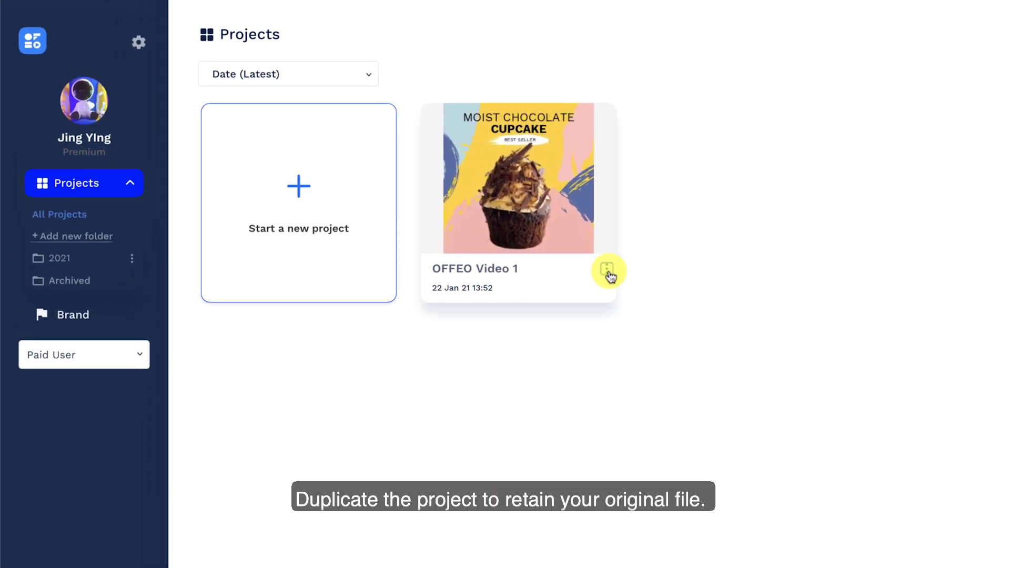
left_click(607, 269)
left_click(499, 117)
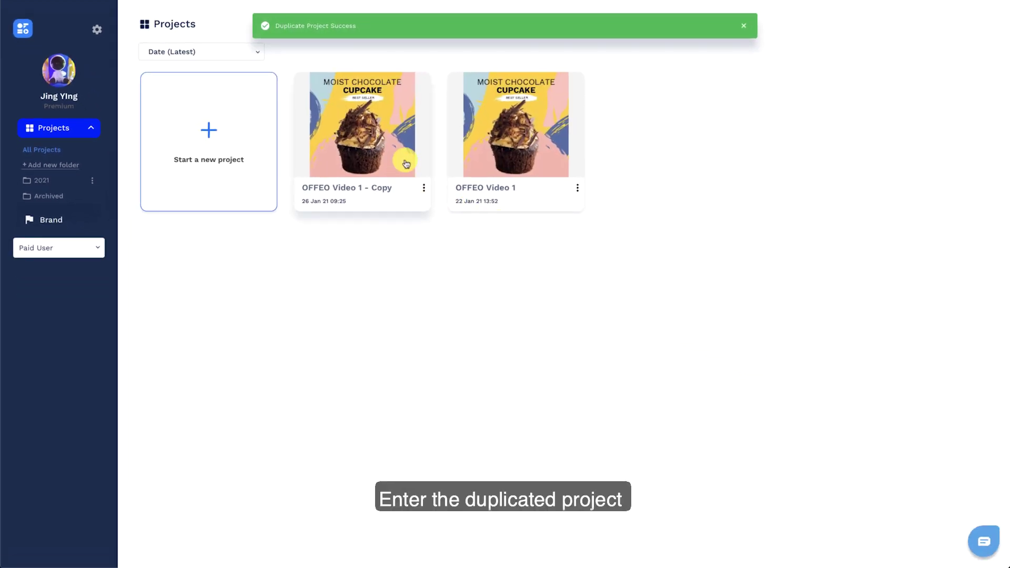
left_click(406, 164)
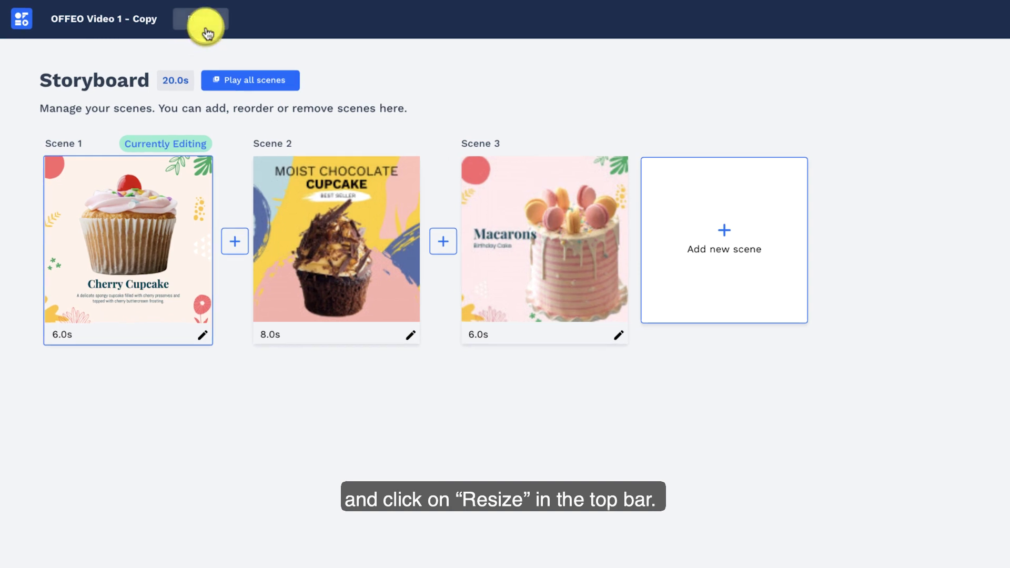
Smart-resize all three scenes of the copy to Vertical 1080 × 1920 px.
left_click(206, 33)
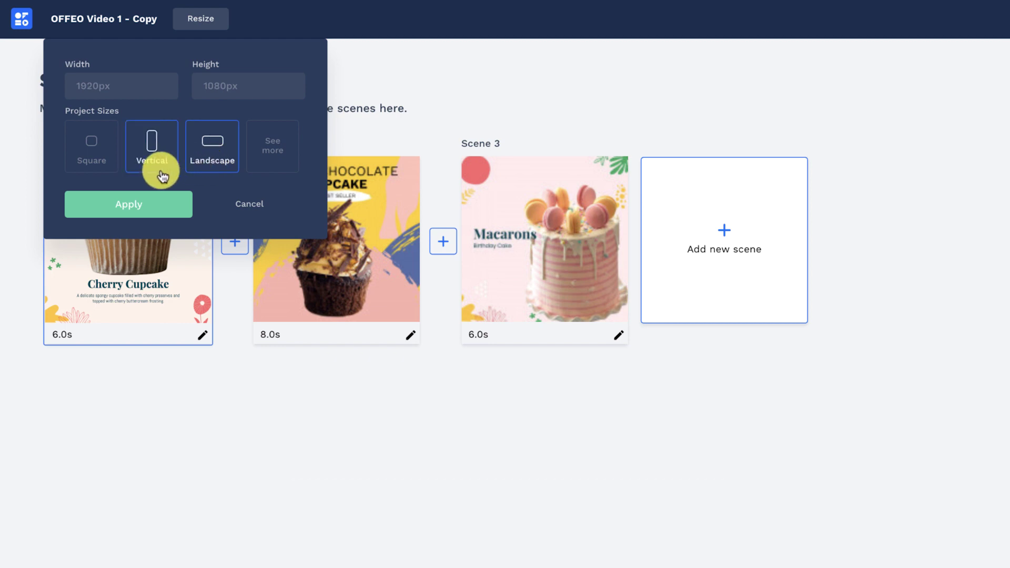
left_click(162, 176)
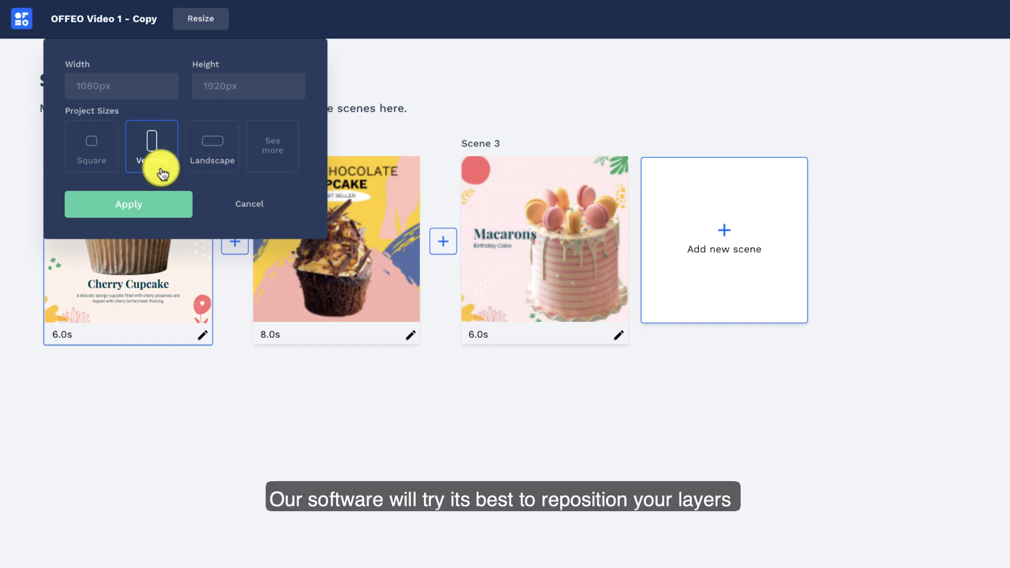
left_click(164, 222)
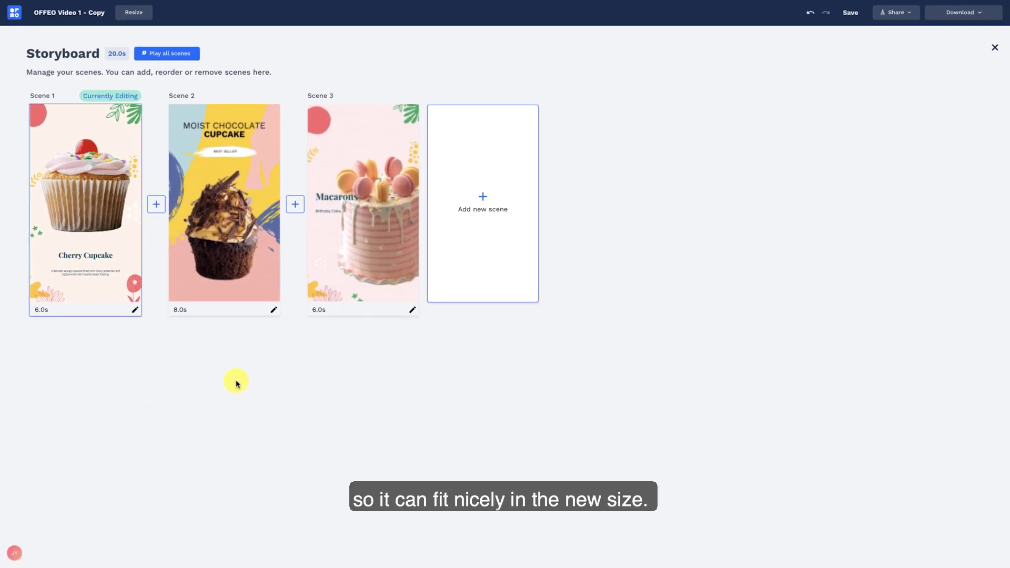
In the Macarons scene, select the heading and subtitle, then nudge the cupcake image upward.
left_click(374, 233)
left_click(508, 286)
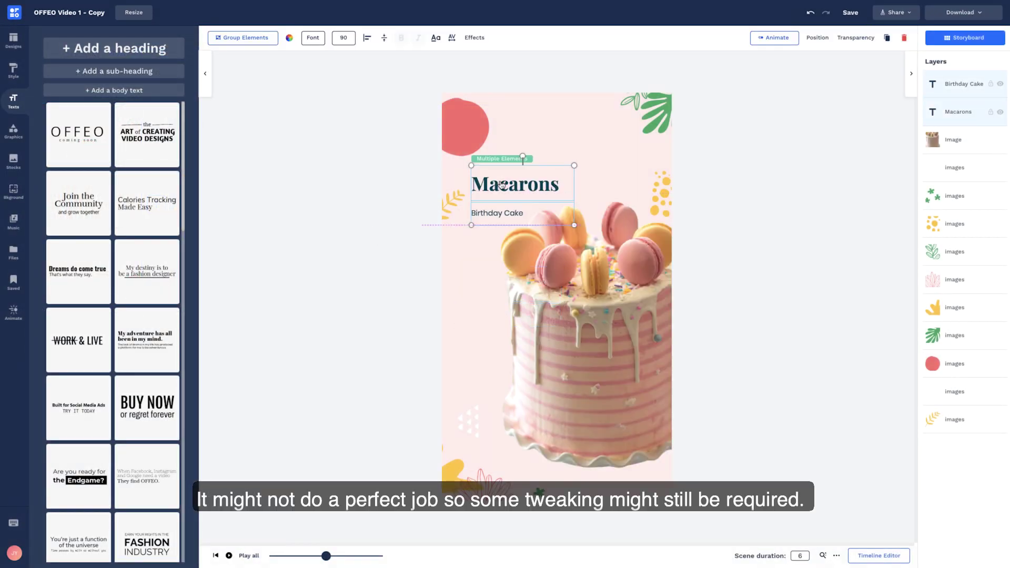
left_click(498, 221)
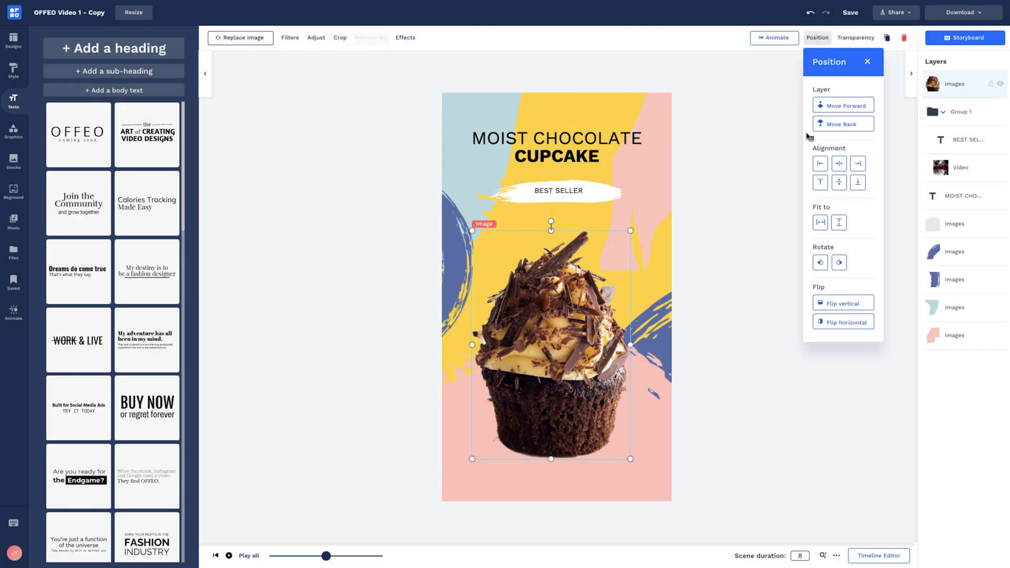
key("Up")
key("Up")
key("Up")
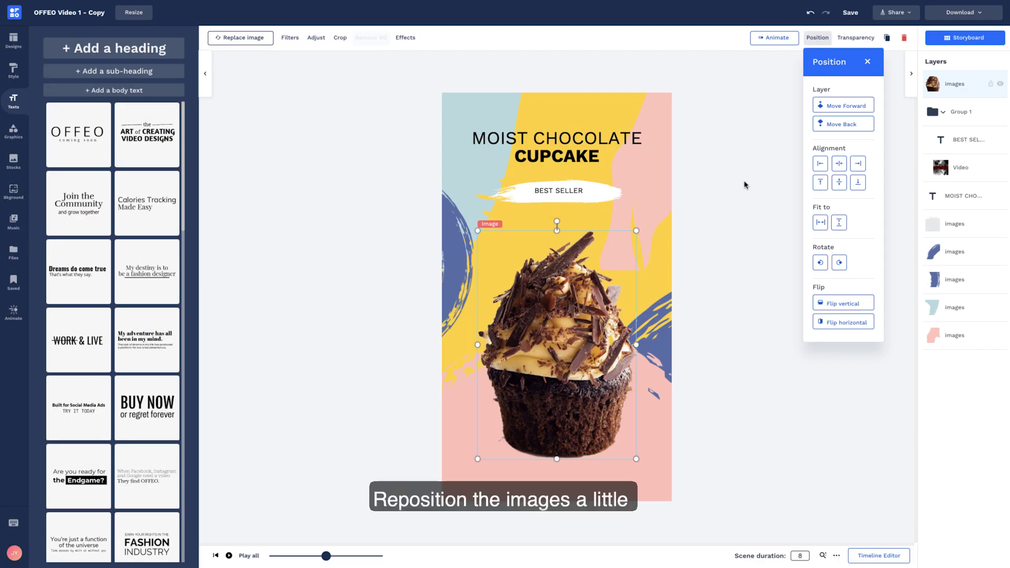
left_click(594, 190)
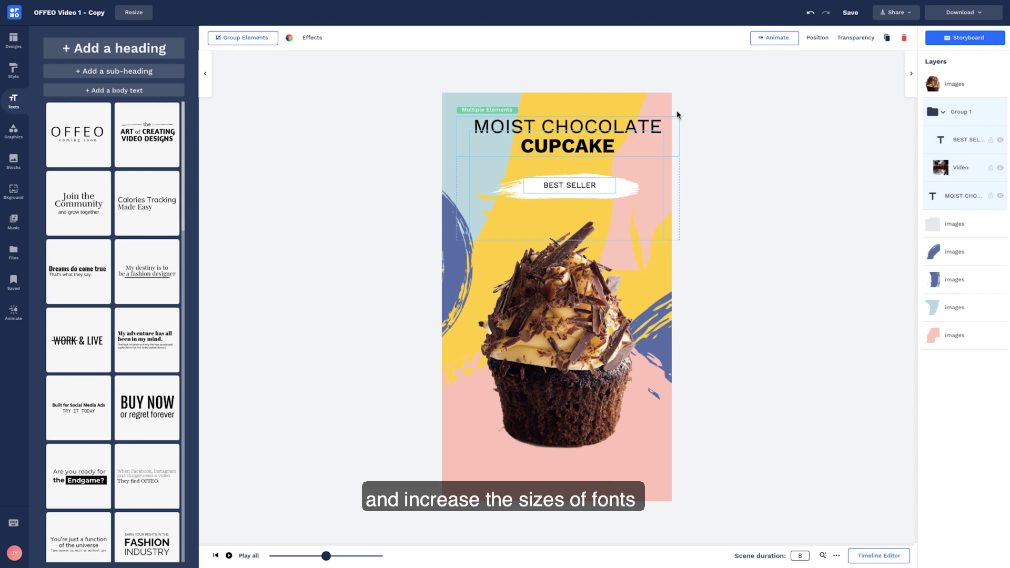
In the Cherry Cupcake scene, move the description up directly under its title.
left_click(932, 39)
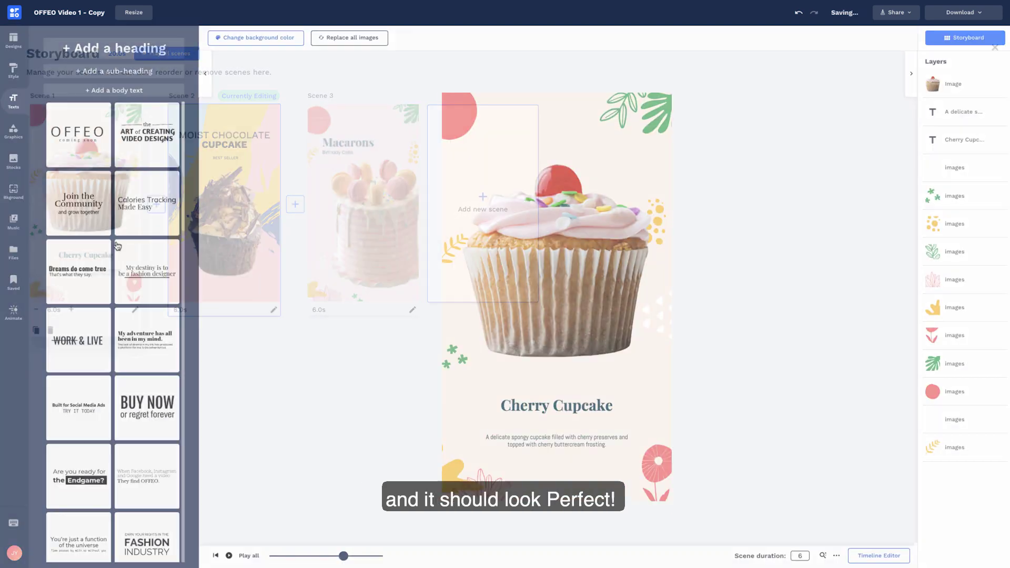
left_click(594, 389)
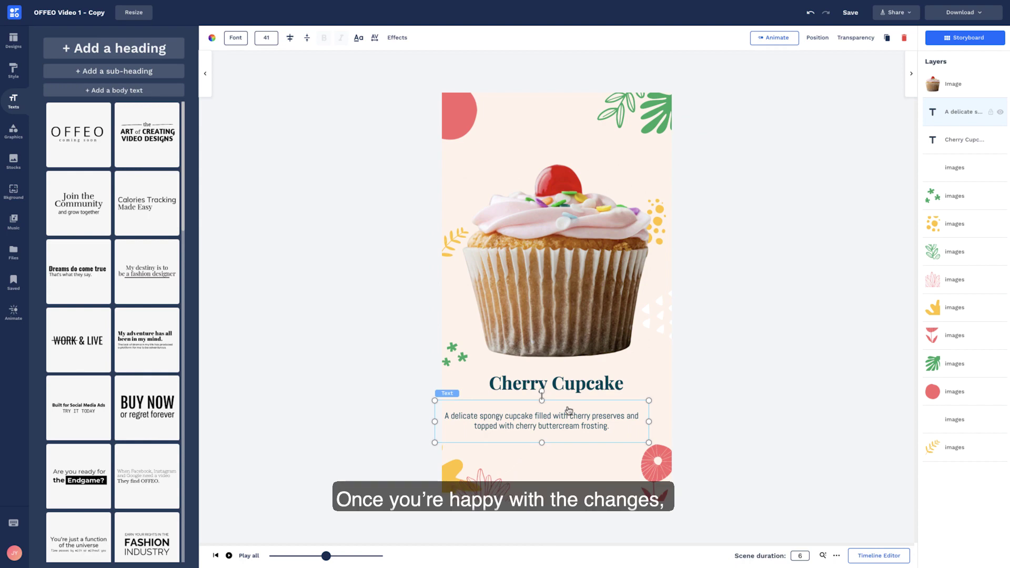
left_click_drag(568, 409, 582, 406)
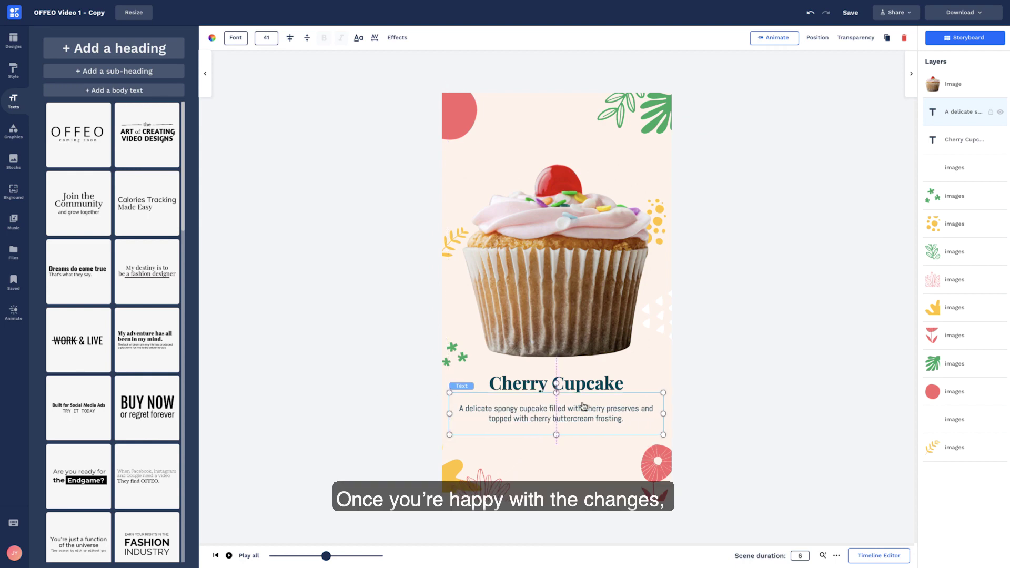
left_click(802, 395)
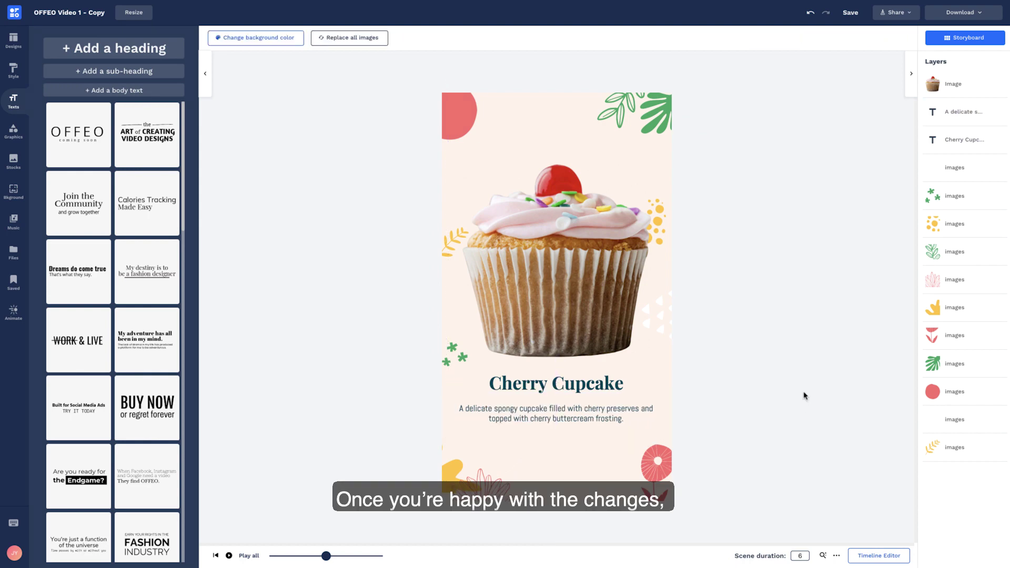
Download the storyboard as a high-quality MP4 video.
left_click(946, 37)
left_click(984, 13)
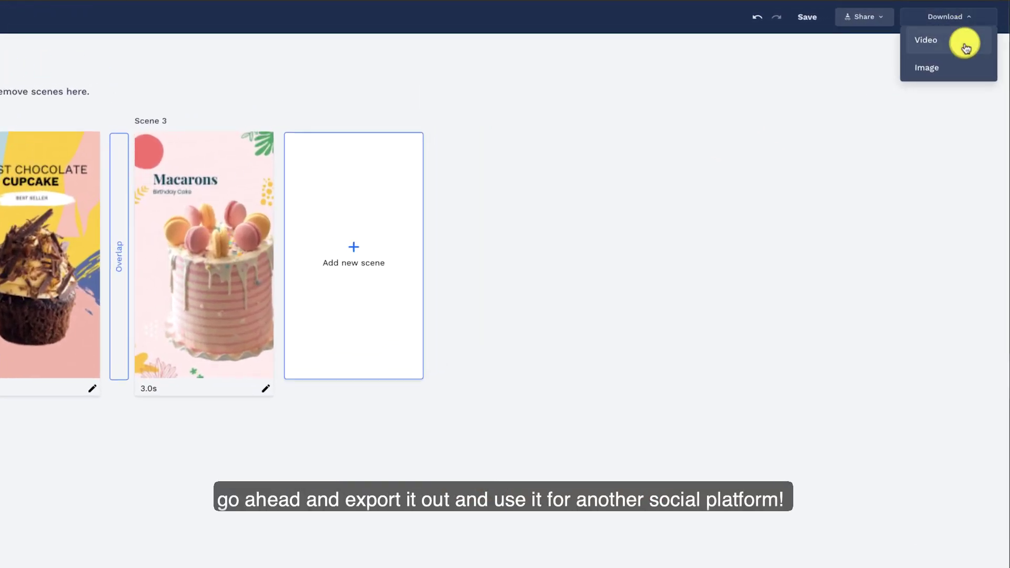
left_click(966, 48)
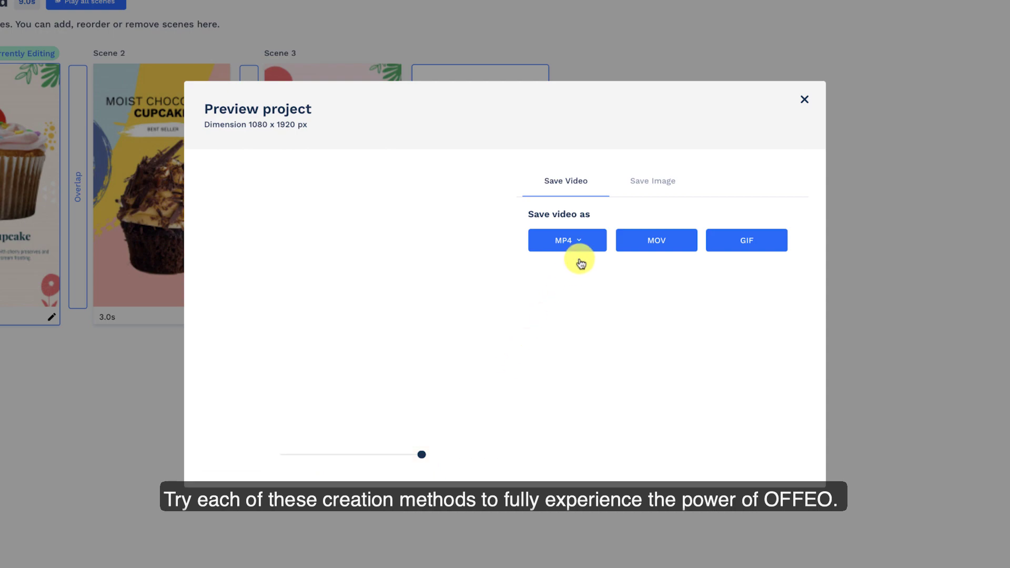
left_click(581, 240)
left_click(581, 269)
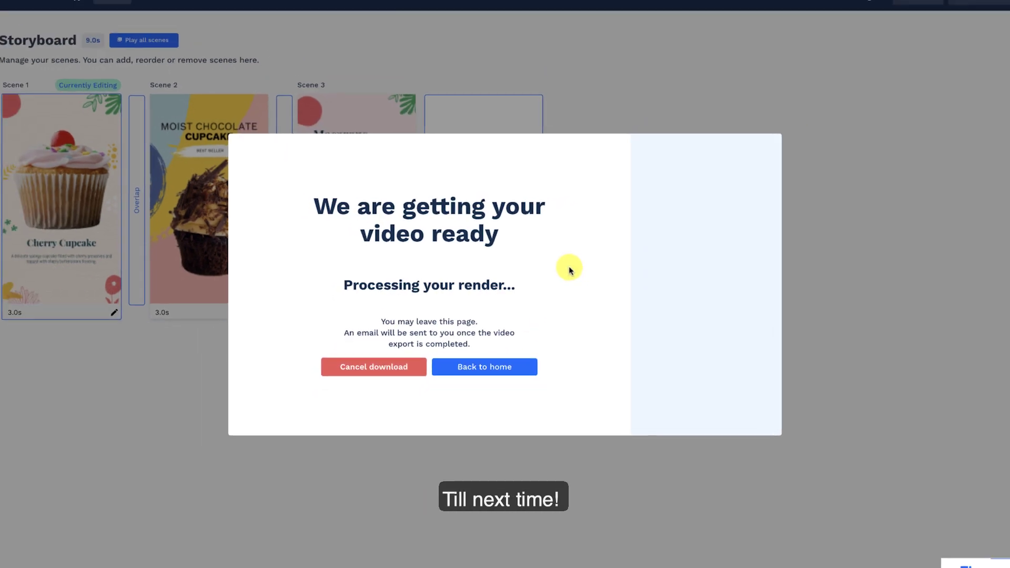